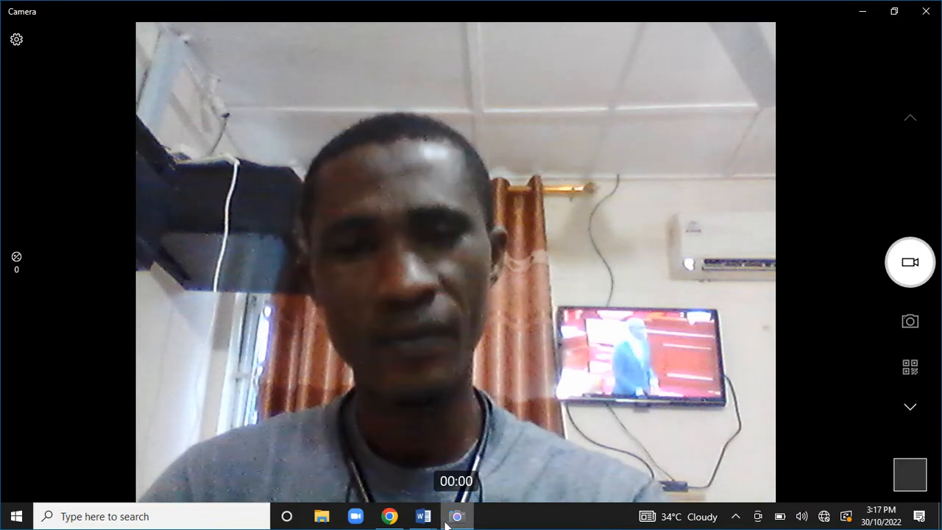
Bring the Document2 AGM letter forward and inspect the sender's address, date and DISTRIBUTION heading.
mouse_move(425, 514)
left_click(505, 479)
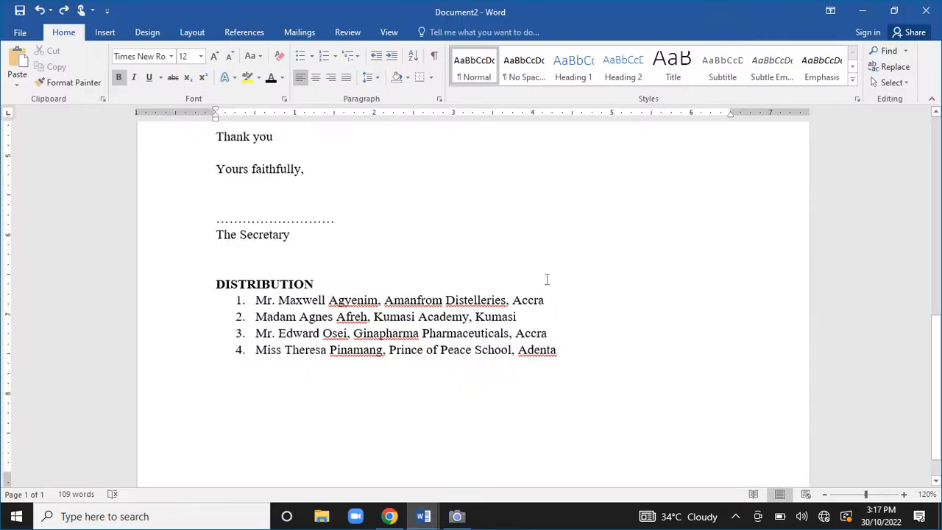
scroll(512, 236, "up", 10)
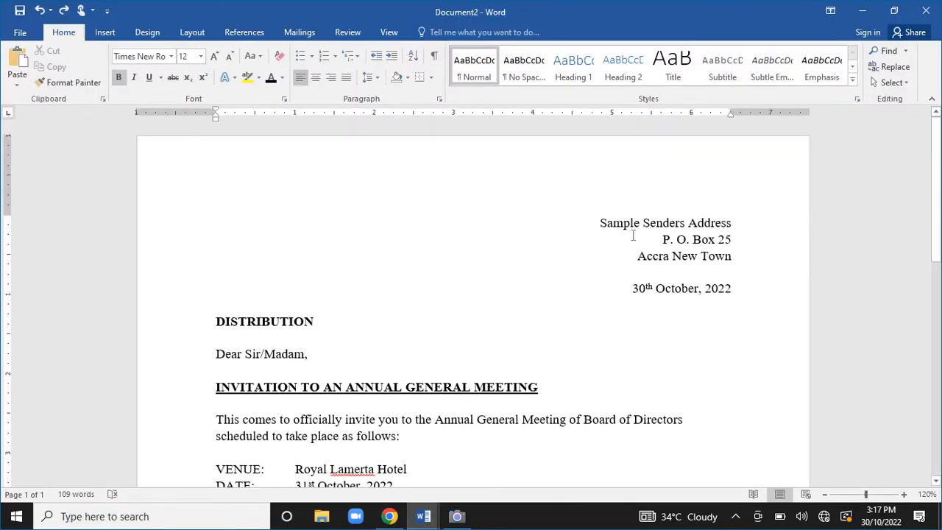
left_click_drag(600, 228, 712, 298)
left_click(646, 335)
left_click_drag(215, 320, 316, 324)
left_click(317, 322)
scroll(316, 324, "down", 3)
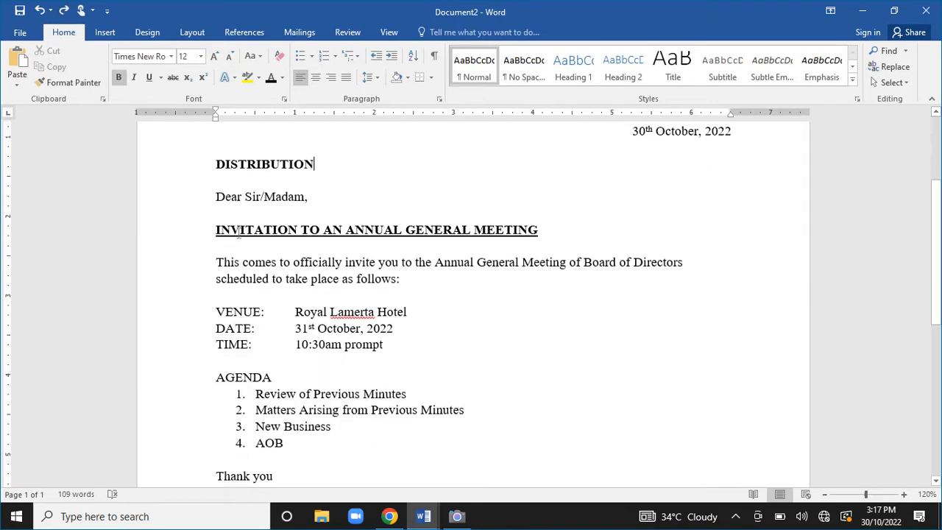
Review the salutation, the 'Yours faithfully' closing and the DISTRIBUTION list, then minimize Word.
left_click(313, 202)
scroll(425, 291, "down", 6)
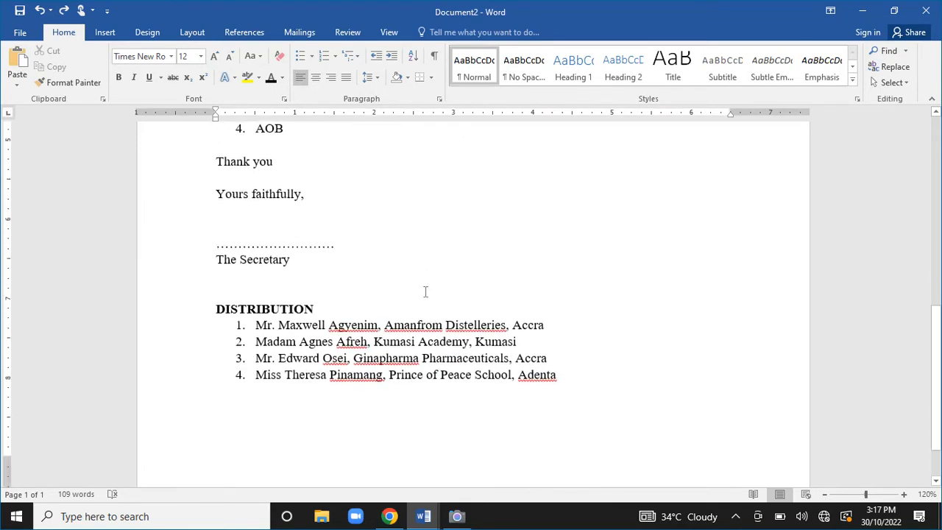
left_click(228, 225)
left_click_drag(214, 308, 324, 310)
left_click(344, 315)
scroll(525, 258, "up", 10)
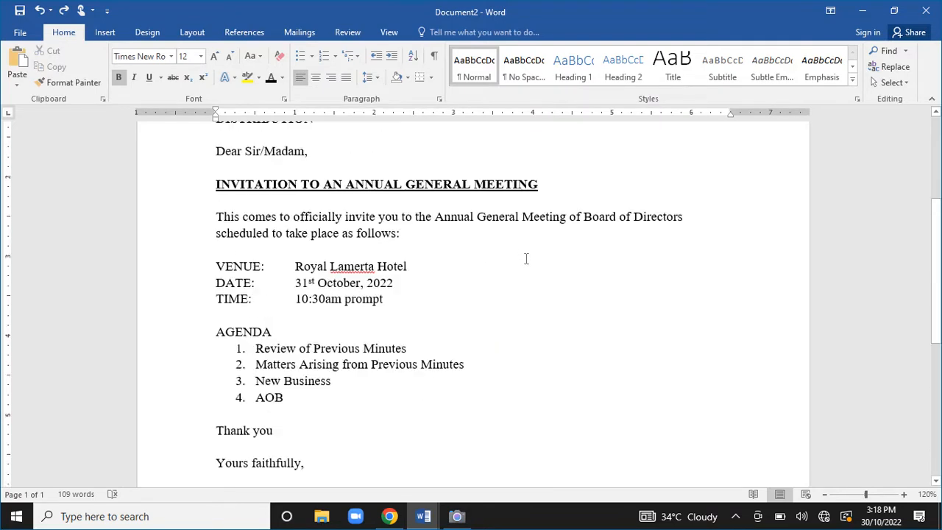
scroll(527, 295, "down", 8)
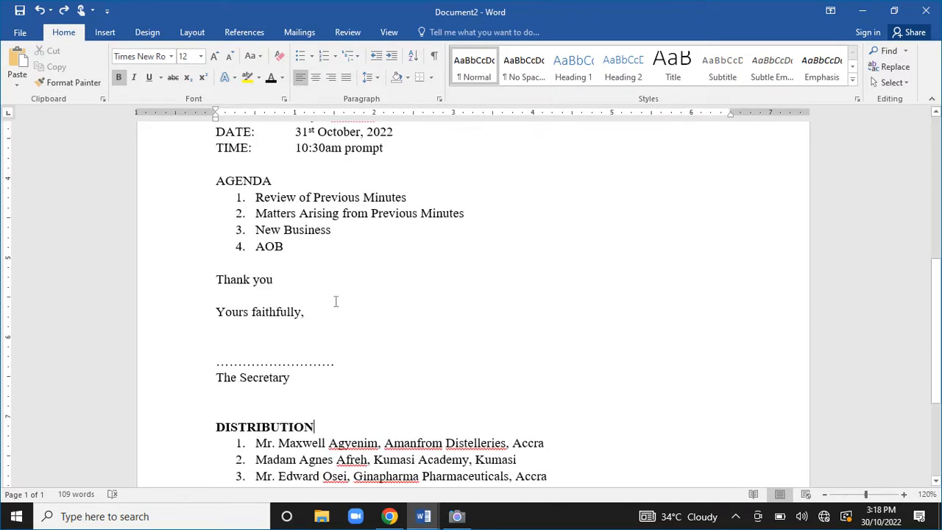
scroll(335, 301, "down", 4)
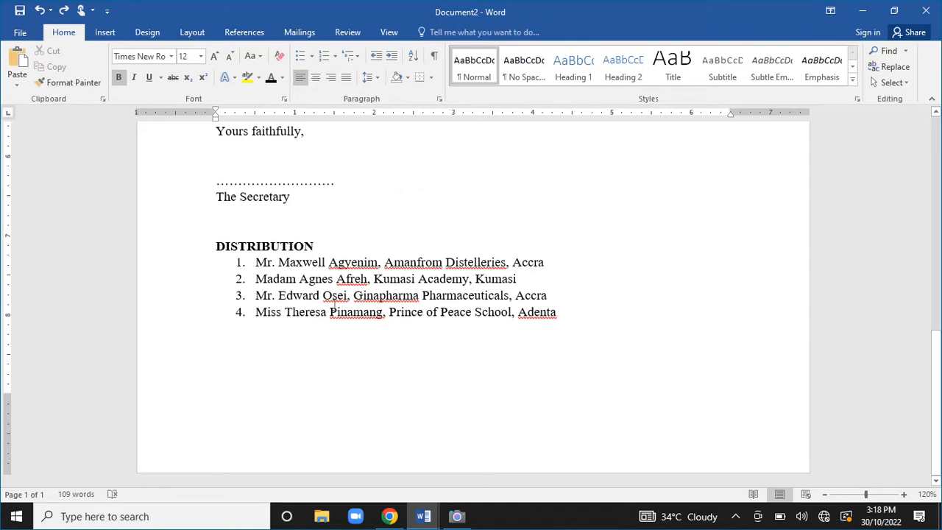
left_click(863, 11)
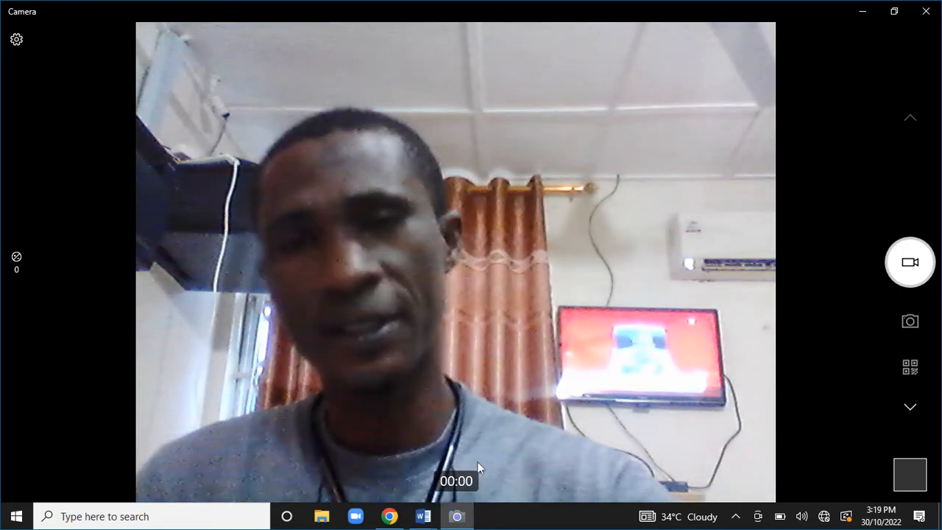
Bring up the Mail Merge Tutorial letter and inspect its Receiver Name, Address and Location lines.
mouse_move(423, 515)
left_click(352, 475)
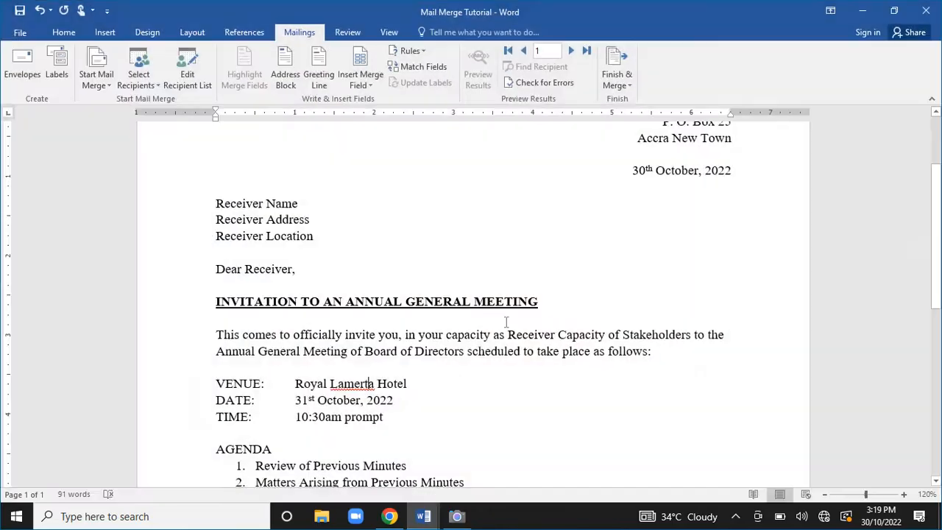
scroll(608, 316, "up", 3)
scroll(615, 319, "down", 2)
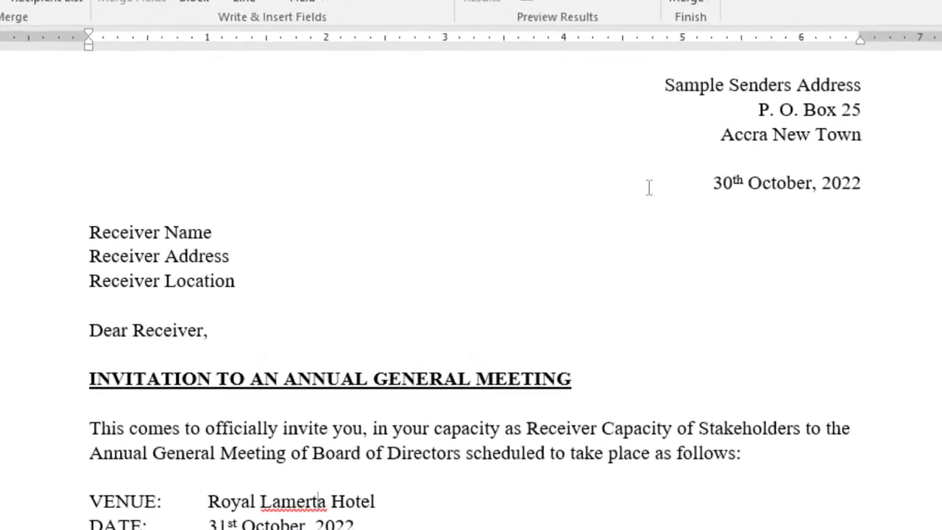
double_click(693, 67)
left_click(916, 179)
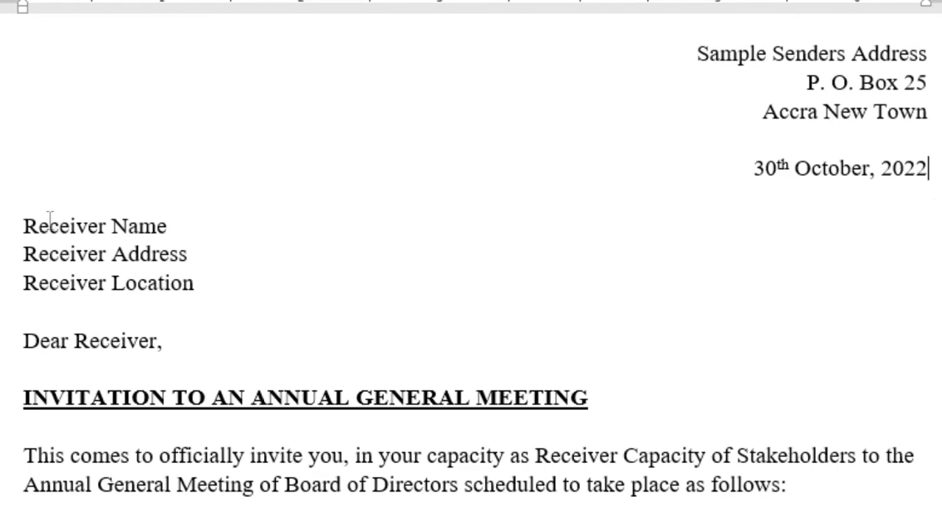
mouse_move(22, 230)
left_mouse_down()
mouse_move(185, 294)
mouse_move(74, 282)
mouse_move(28, 243)
mouse_move(22, 224)
left_mouse_up()
left_click(195, 287)
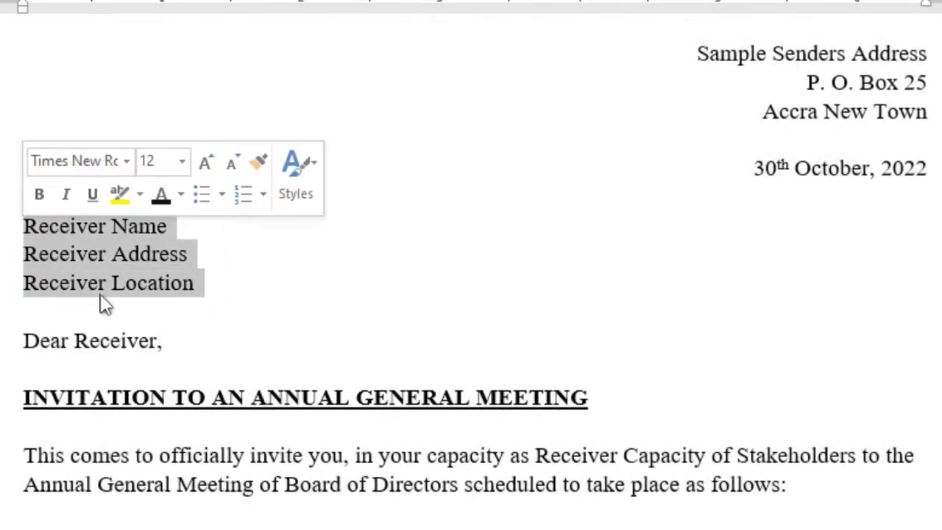
left_click(245, 288)
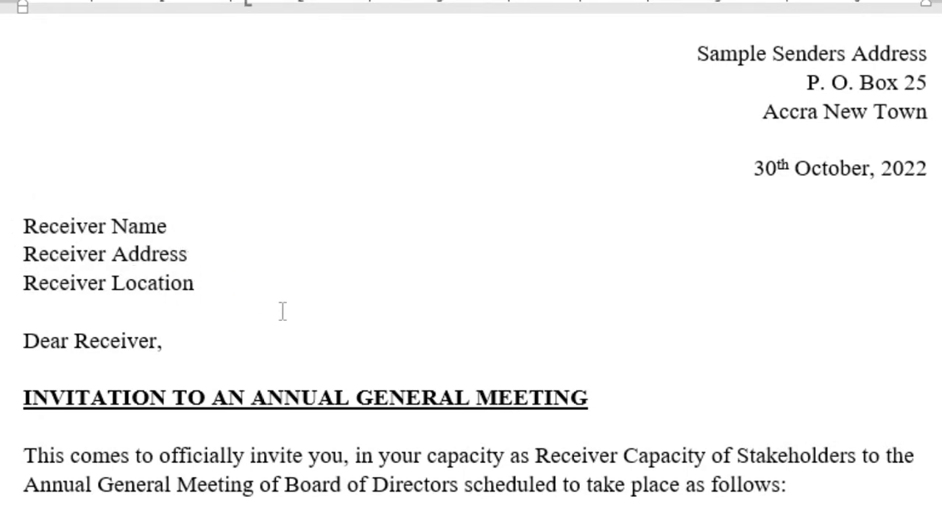
Inspect the 'Dear Receiver' salutation further down the letter.
scroll(84, 408, "down", 3)
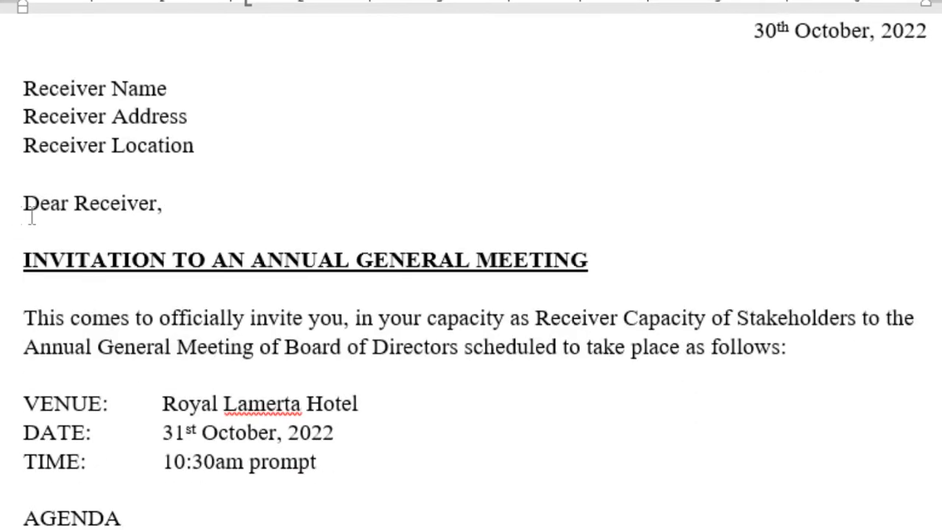
double_click(134, 197)
left_click(151, 205)
left_click(156, 206)
key("Left")
Colour the three receiver address placeholder lines fully red.
left_click_drag(536, 318, 705, 319)
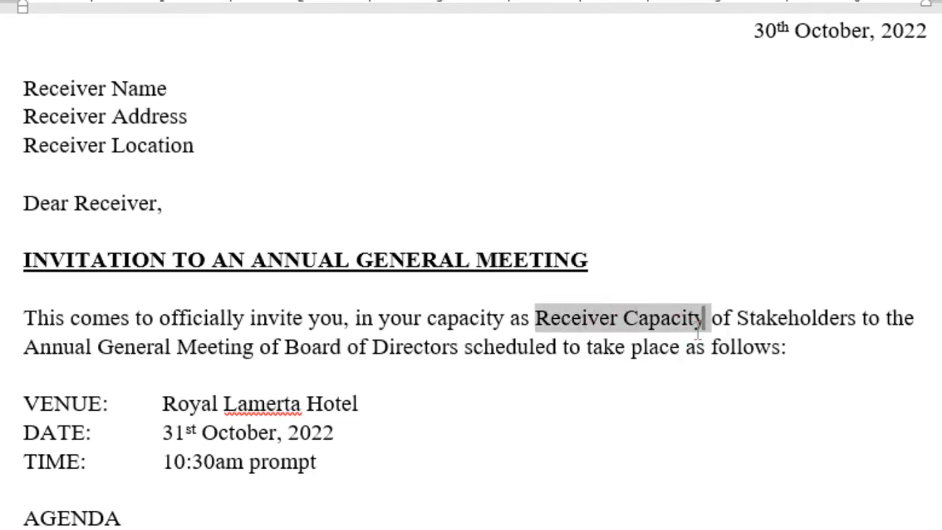
left_click(711, 317)
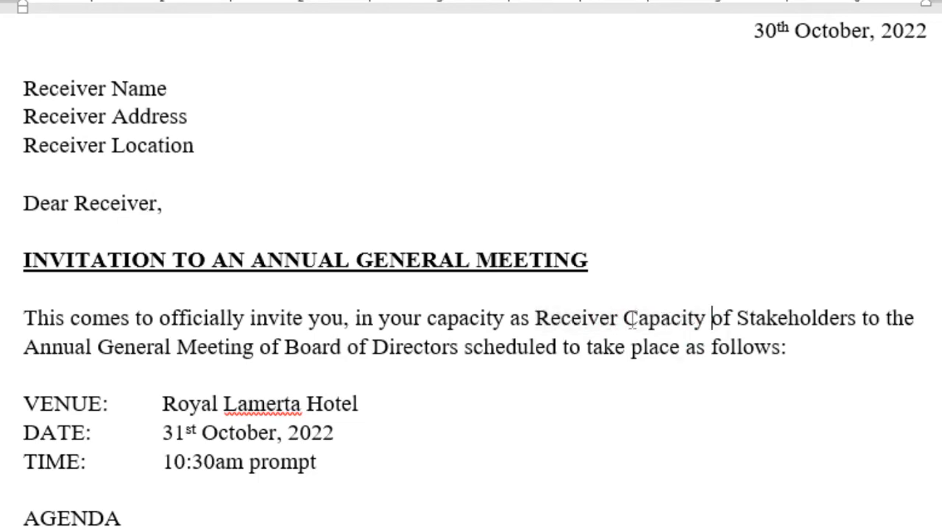
scroll(460, 353, "up", 3)
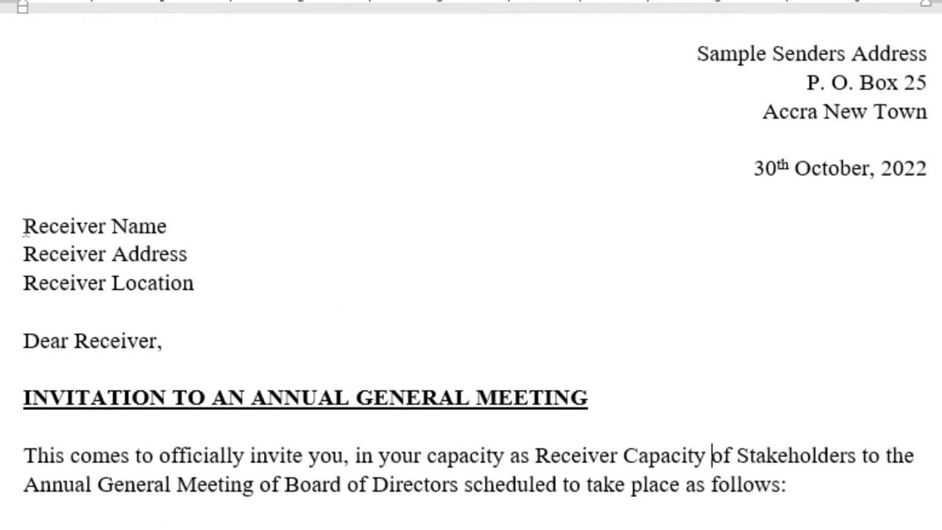
mouse_move(25, 228)
left_mouse_down()
mouse_move(193, 256)
mouse_move(185, 284)
mouse_move(136, 284)
mouse_move(25, 227)
mouse_move(34, 234)
left_mouse_up()
left_click(184, 283)
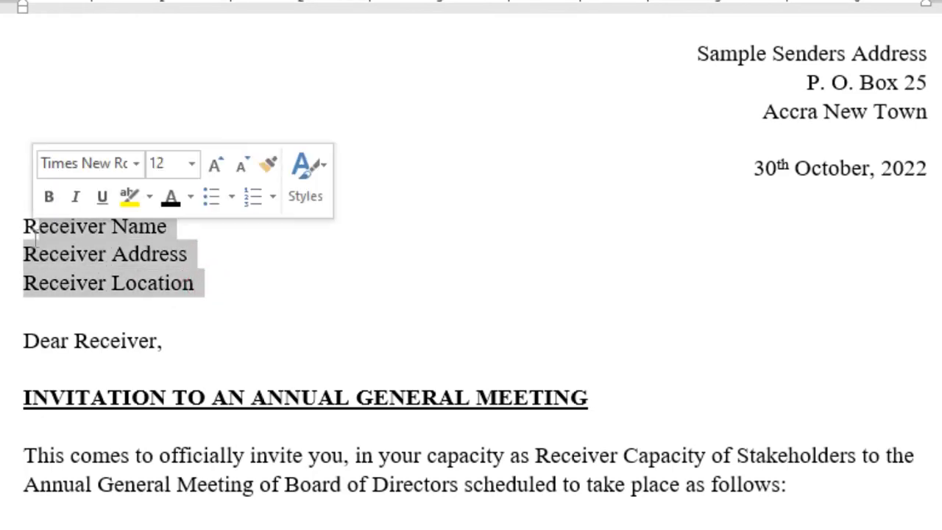
left_click(190, 197)
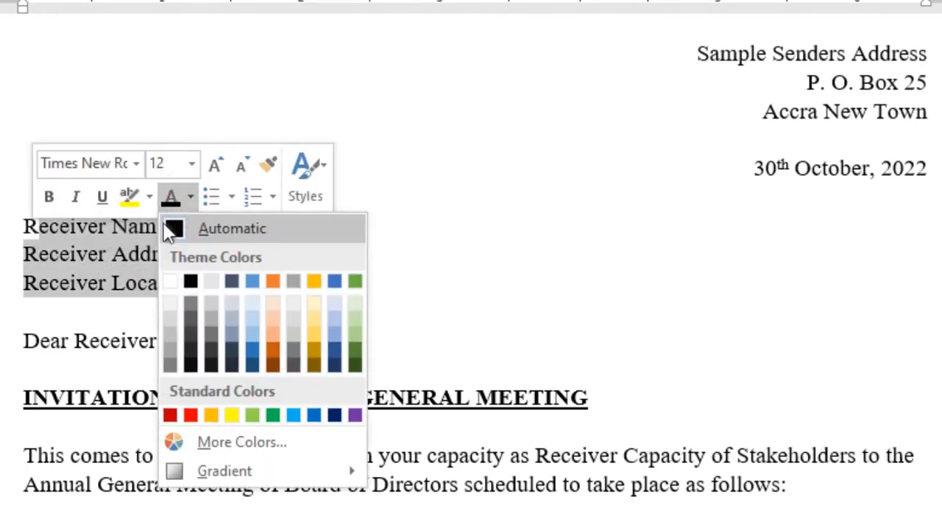
left_click(191, 415)
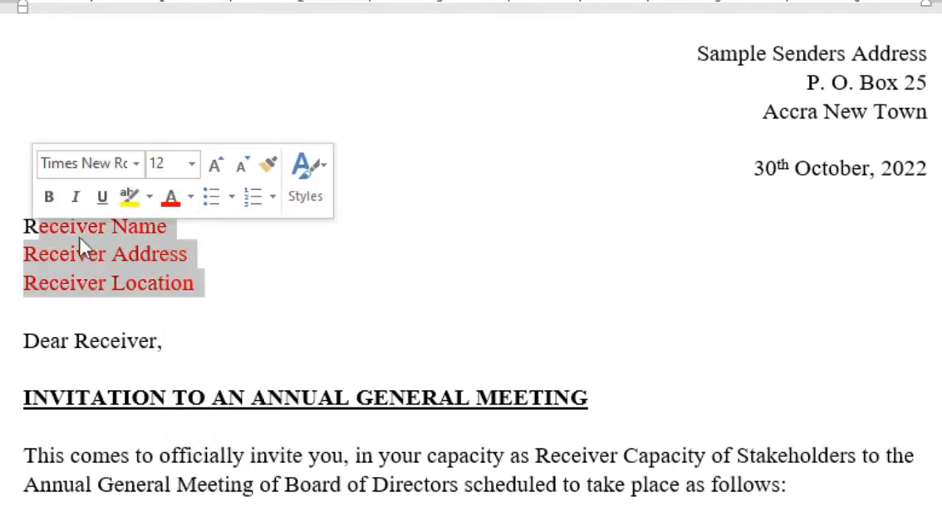
left_click(33, 225)
left_click_drag(25, 229, 37, 229)
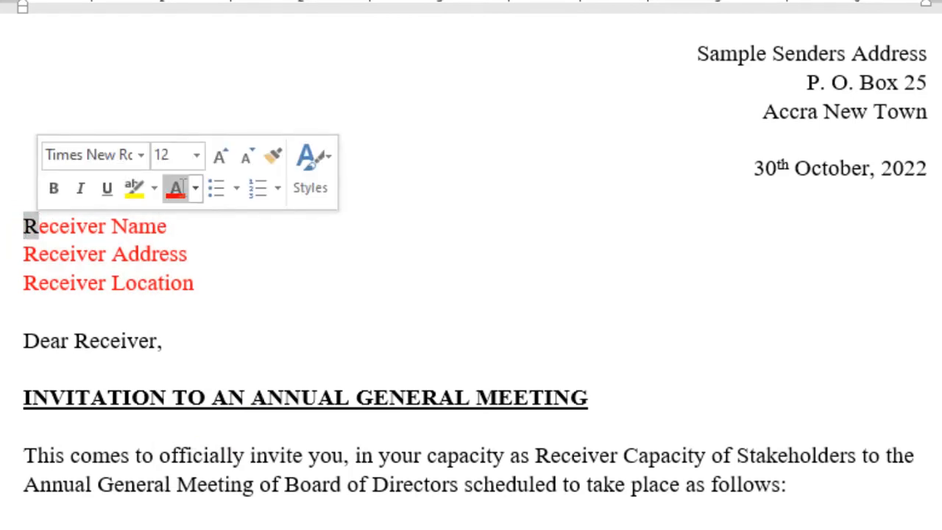
left_click(177, 188)
left_click(138, 341)
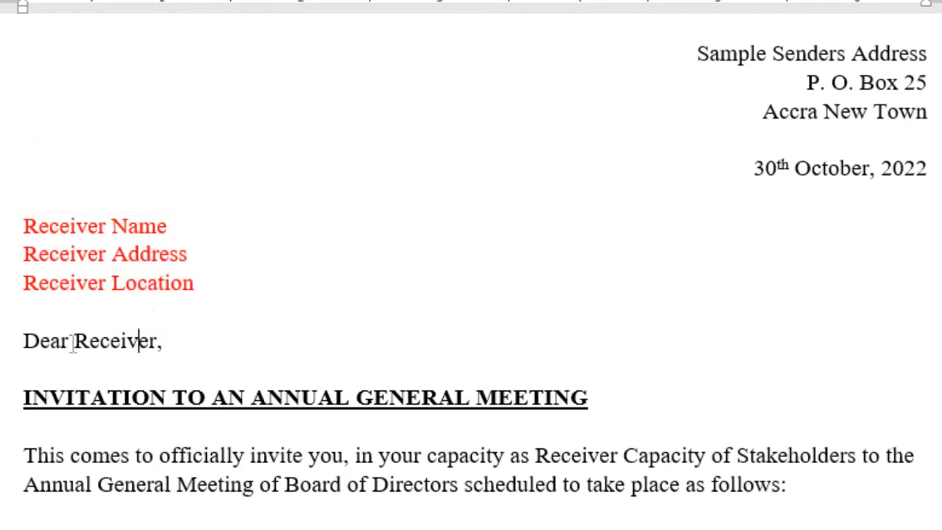
Colour 'Receiver' in the salutation and 'Receiver Capacity' in the opening paragraph red.
left_click_drag(74, 341, 178, 325)
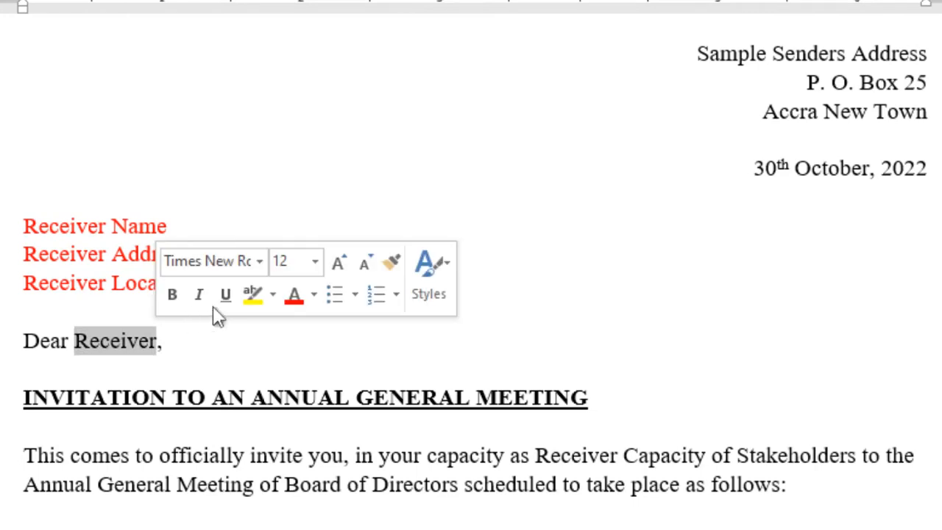
left_click(292, 297)
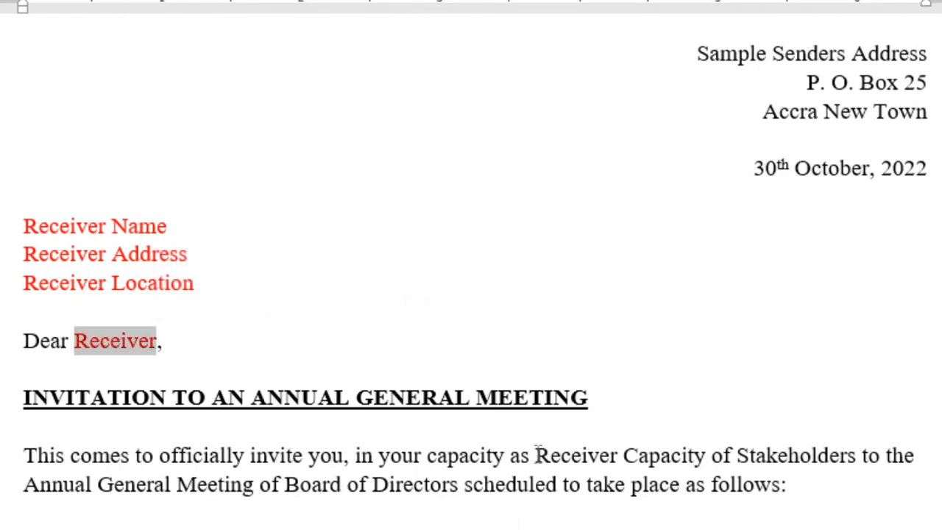
left_click_drag(535, 455, 685, 458)
left_click(705, 462)
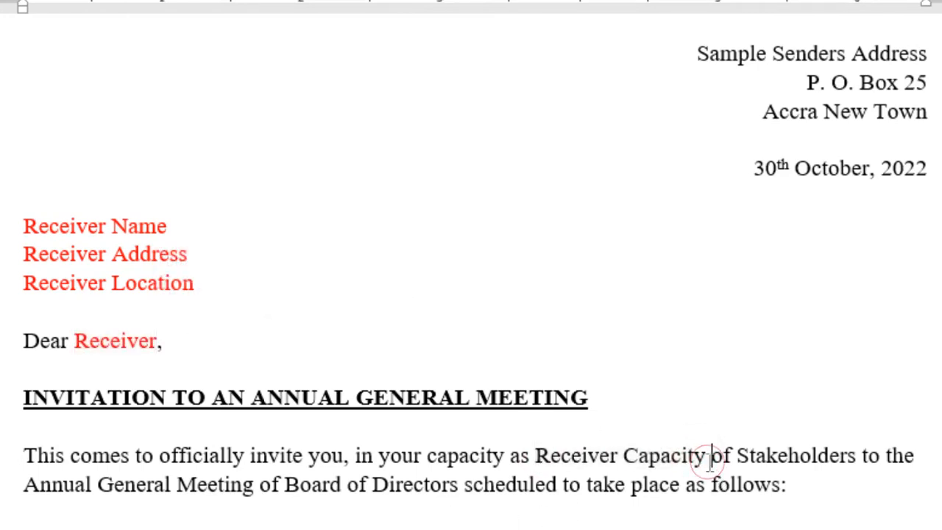
double_click(703, 458)
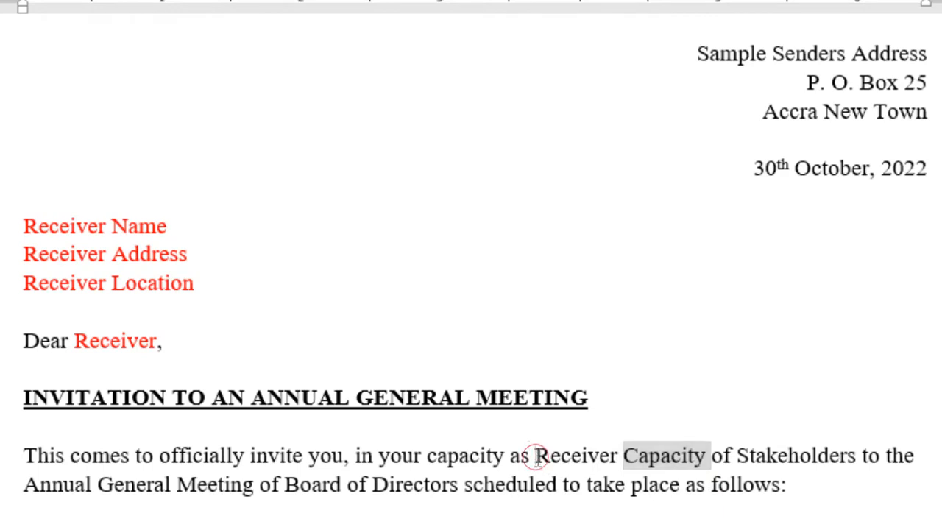
left_click_drag(534, 455, 671, 450)
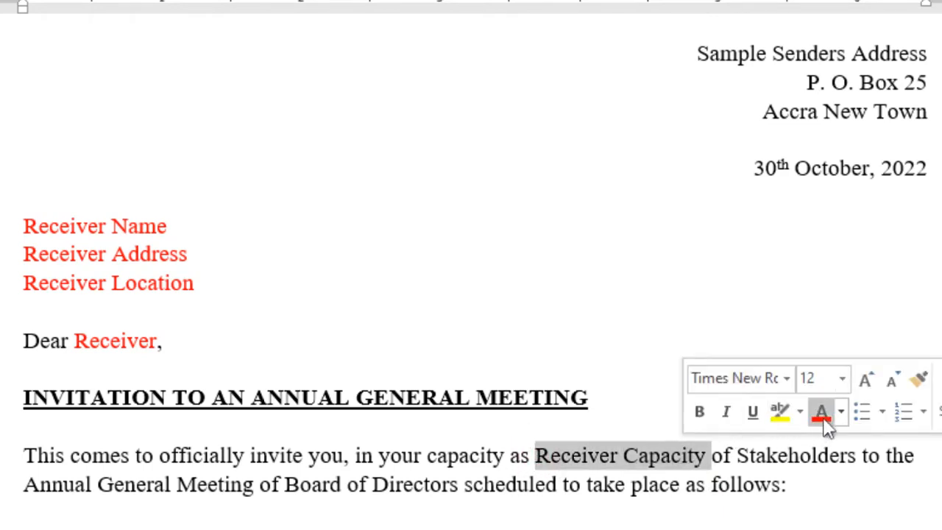
left_click(823, 410)
left_click(695, 515)
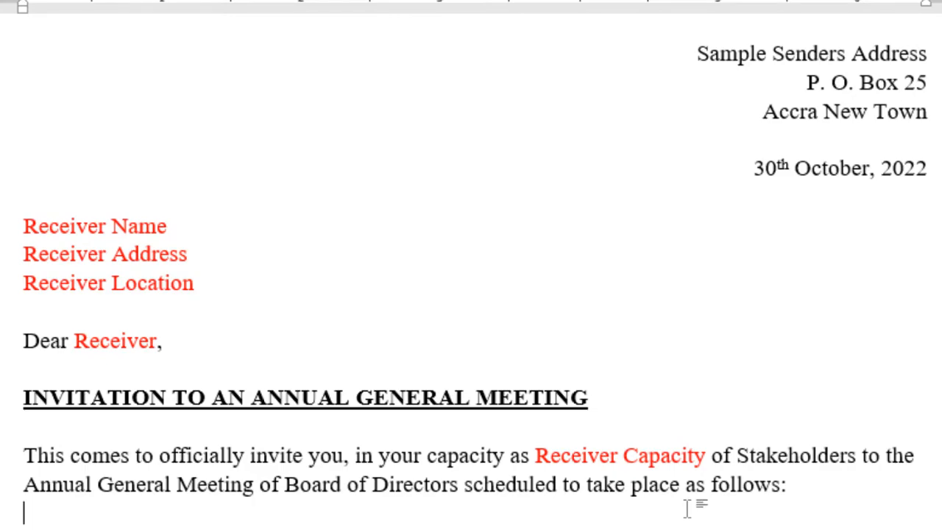
Use Mailings > Select Recipients > Type a New List to open the New Address List dialog.
left_click(19, 27)
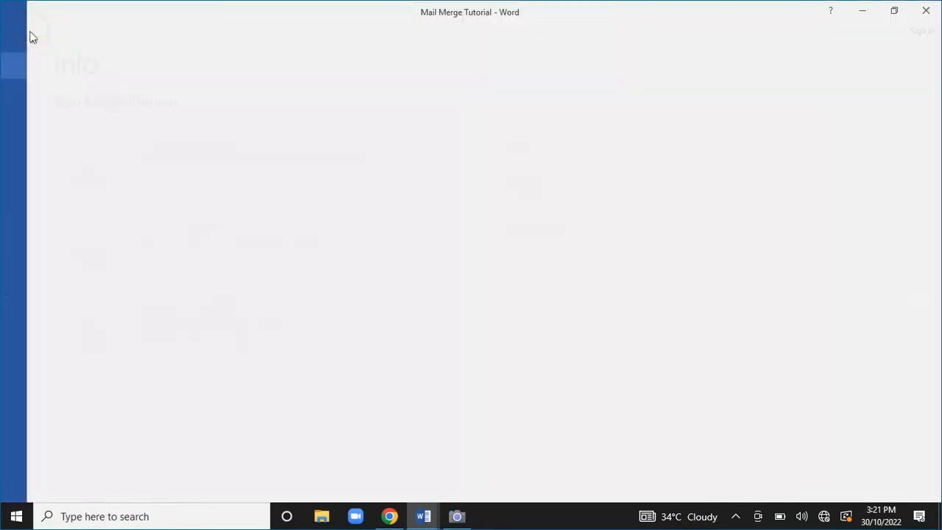
left_click(28, 31)
left_click(66, 32)
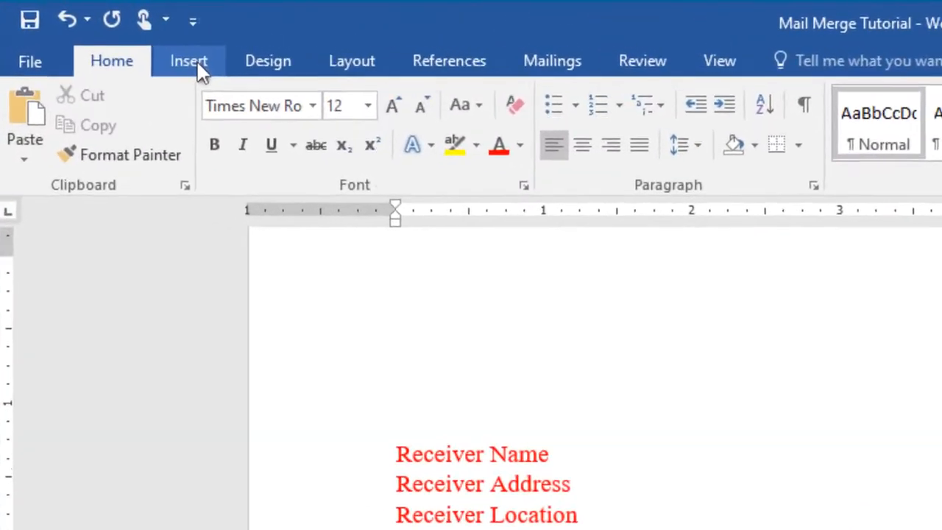
left_click(108, 32)
left_click(327, 75)
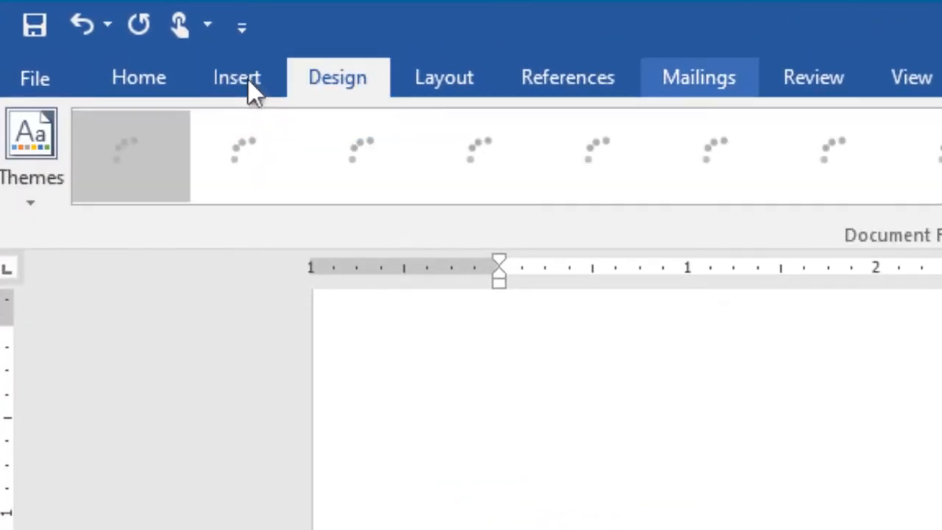
left_click(699, 78)
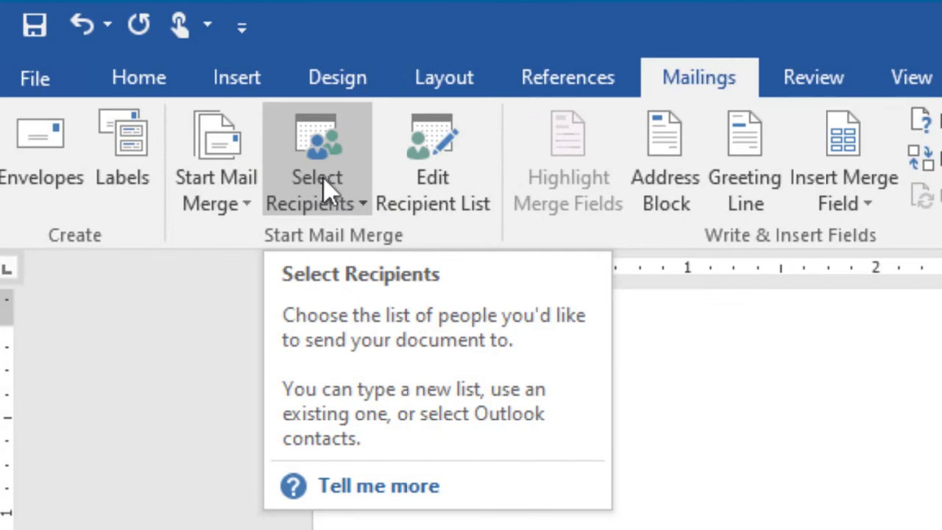
left_click(324, 178)
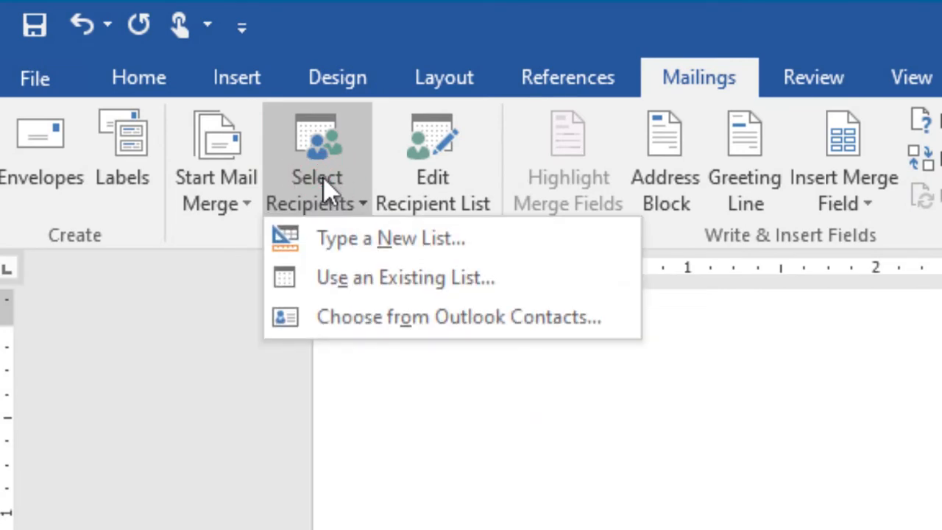
left_click(380, 241)
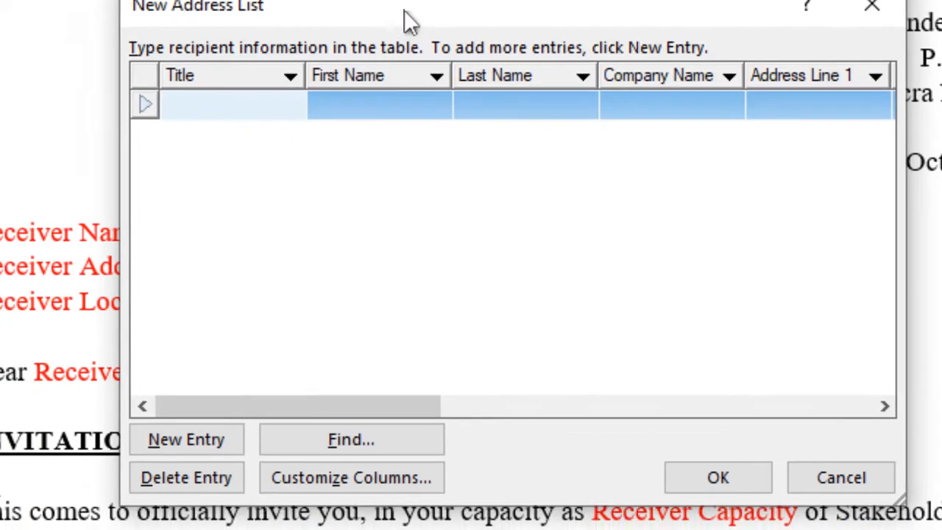
left_click_drag(376, 32, 837, 0)
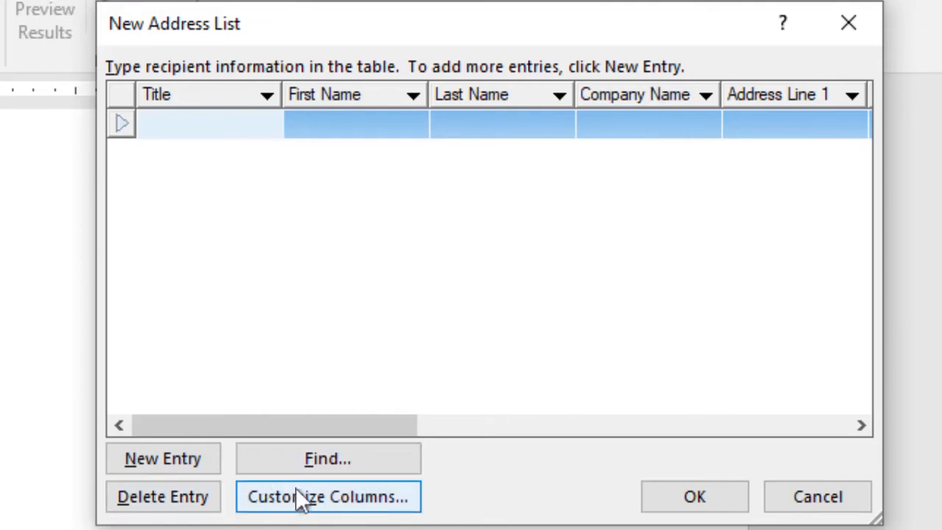
In Customize Columns, delete the Title, First Name, Last Name and Company Name fields.
left_click(328, 497)
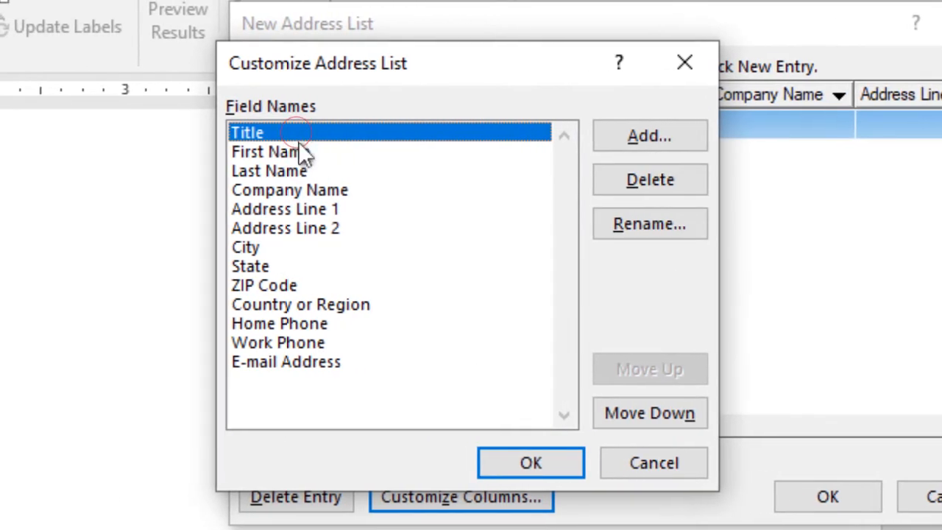
left_click(618, 182)
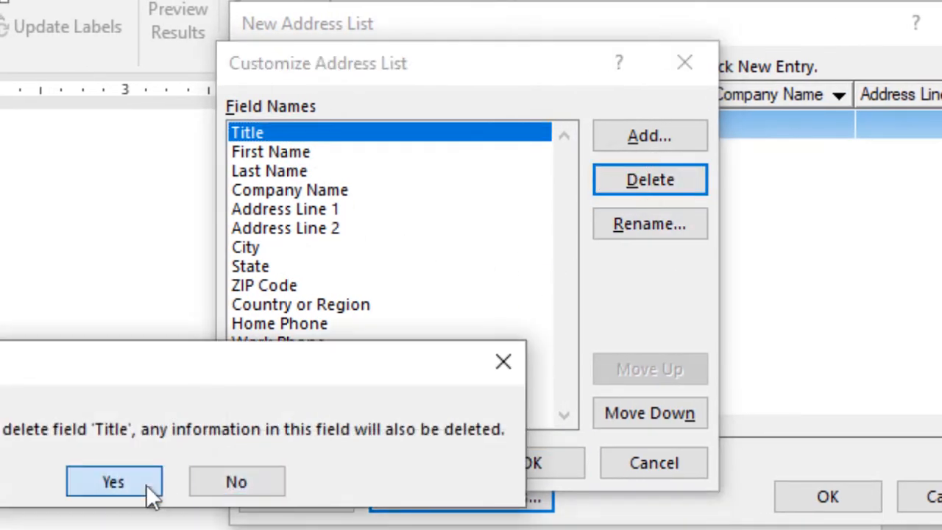
left_click(140, 482)
left_click(607, 182)
left_click(106, 486)
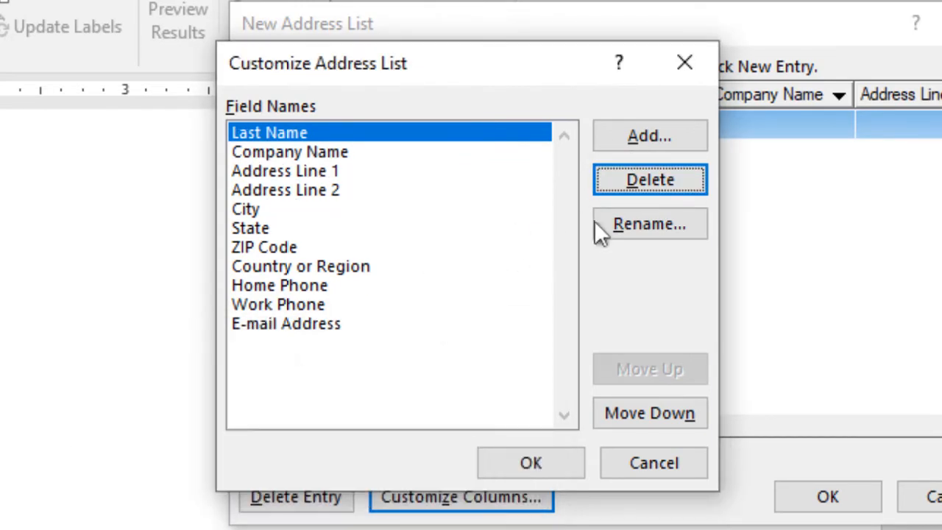
left_click(636, 180)
left_click(126, 481)
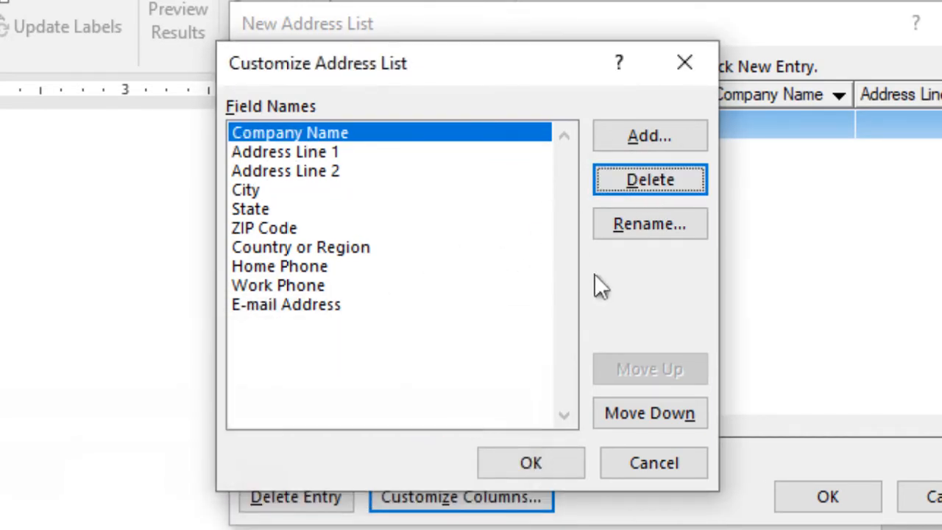
left_click(648, 181)
left_click(126, 483)
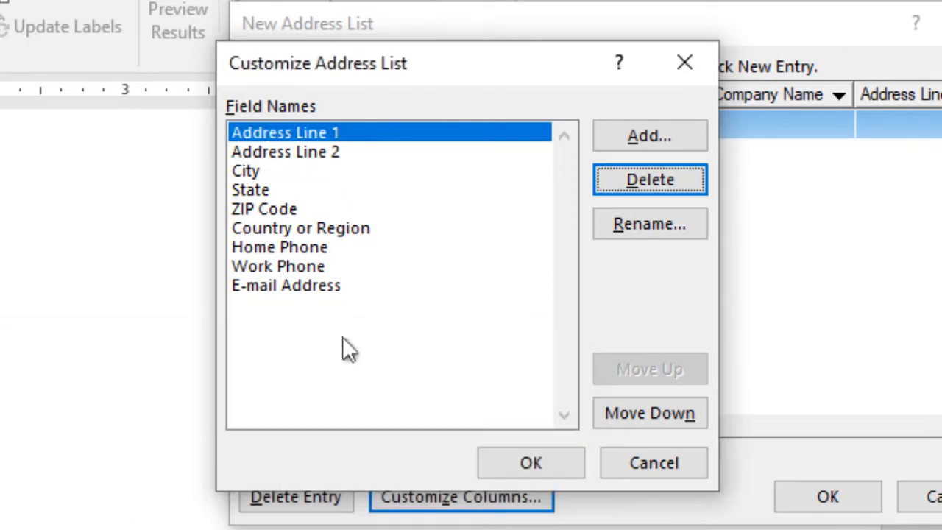
Delete the Address Line 1, Address Line 2, City and State fields, leaving ZIP Code selected.
left_click(655, 181)
left_click(141, 479)
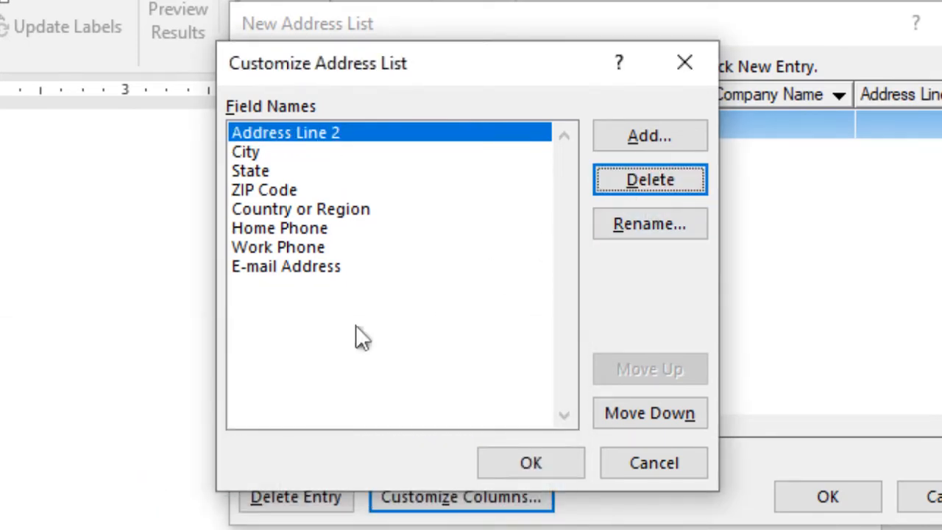
left_click(622, 179)
left_click(112, 480)
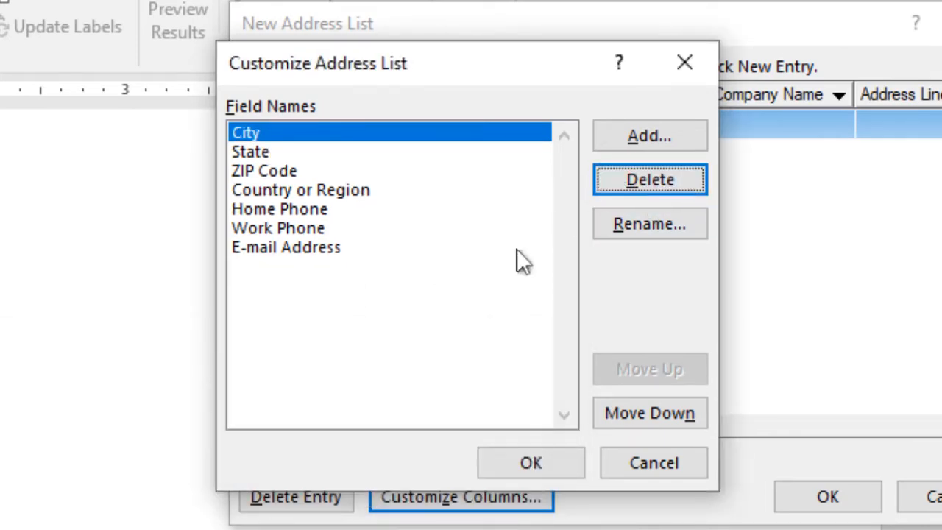
left_click(622, 181)
left_click(146, 486)
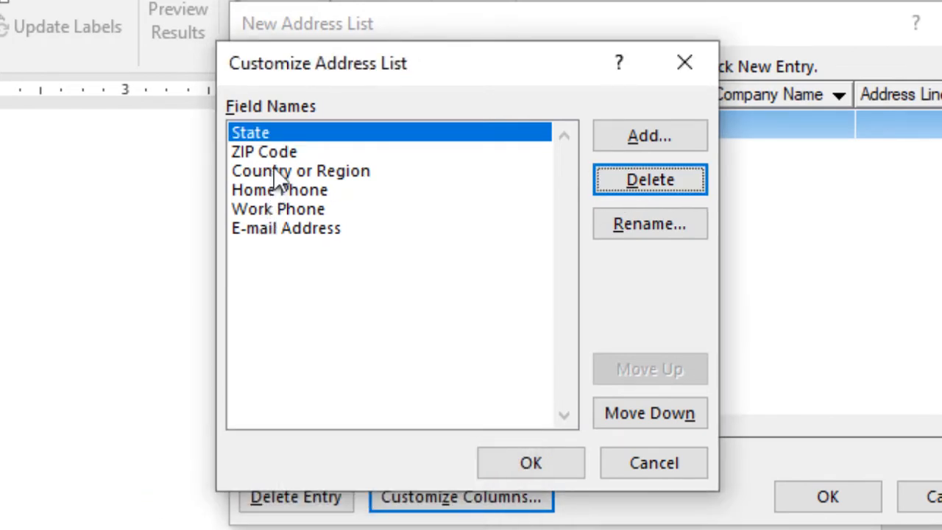
left_click(630, 181)
left_click(130, 489)
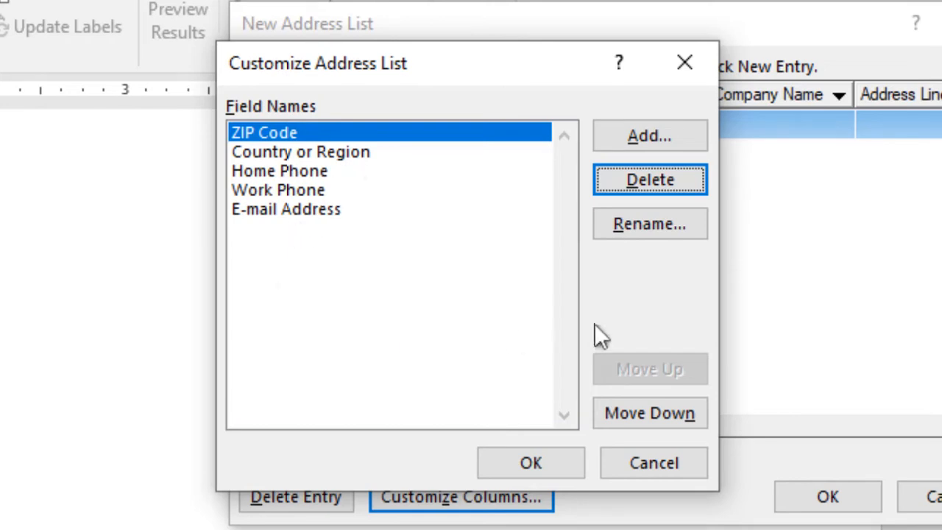
left_click(386, 136)
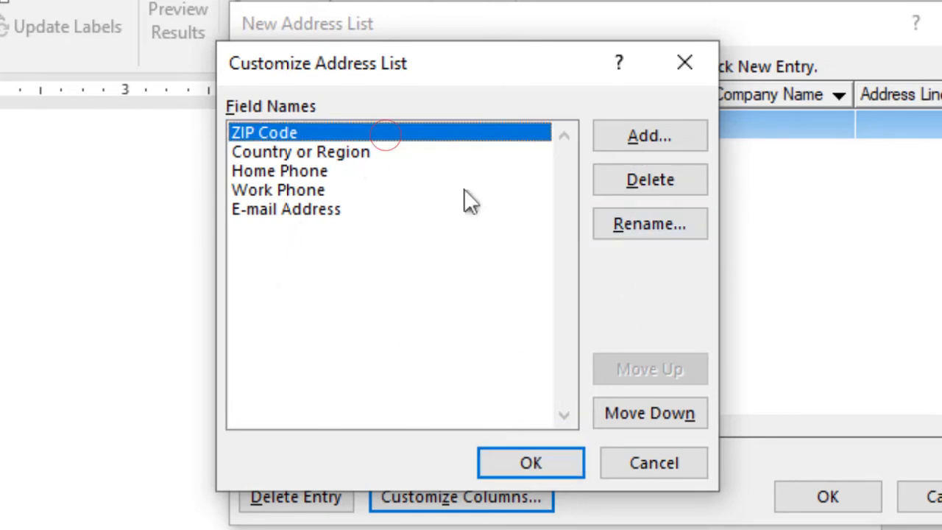
Rename ZIP Code, Country or Region and Home Phone to Receiver Name, Receiver Address and Receiver Location.
left_click(641, 226)
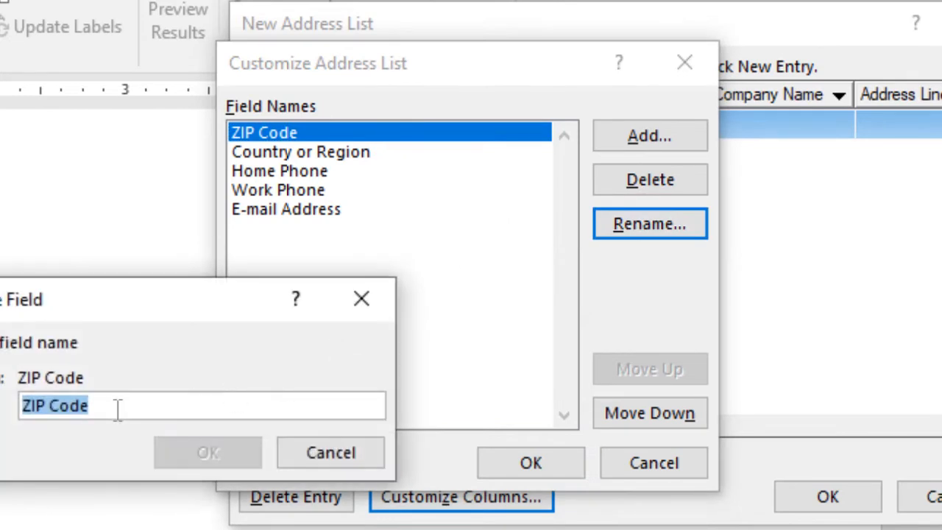
left_click_drag(117, 409, 2, 409)
type("R")
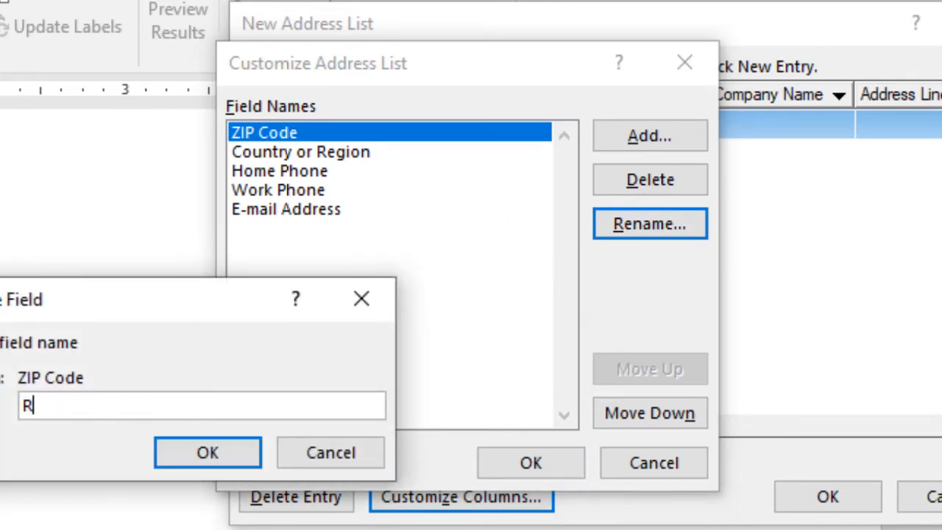
type("eceiver Name")
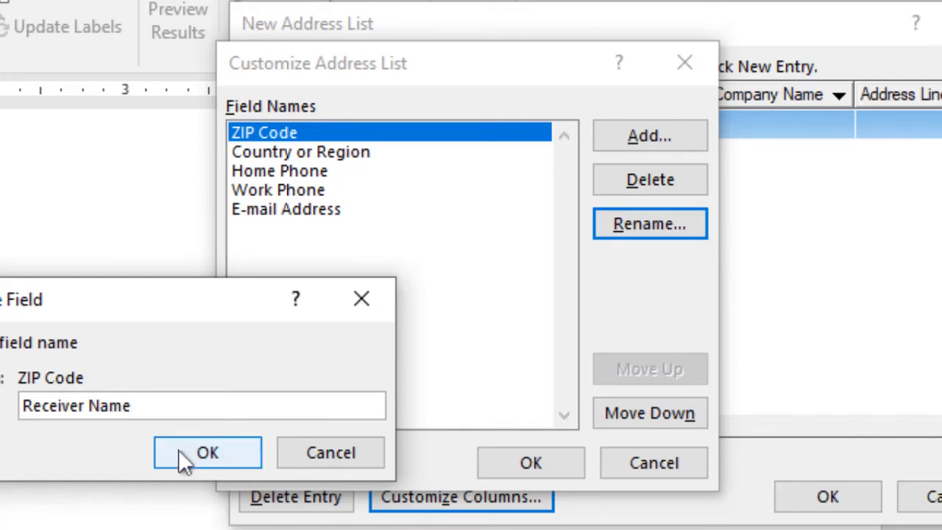
left_click(237, 452)
left_click(343, 153)
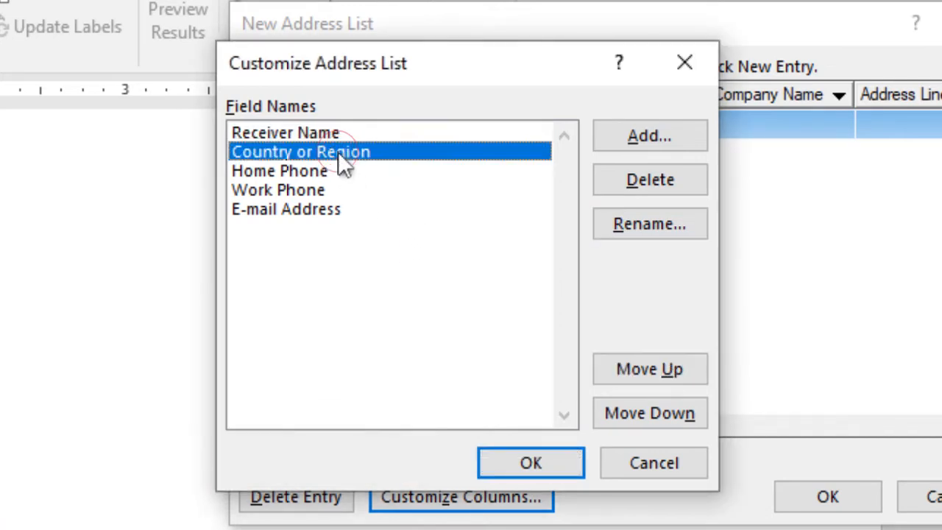
left_click(645, 224)
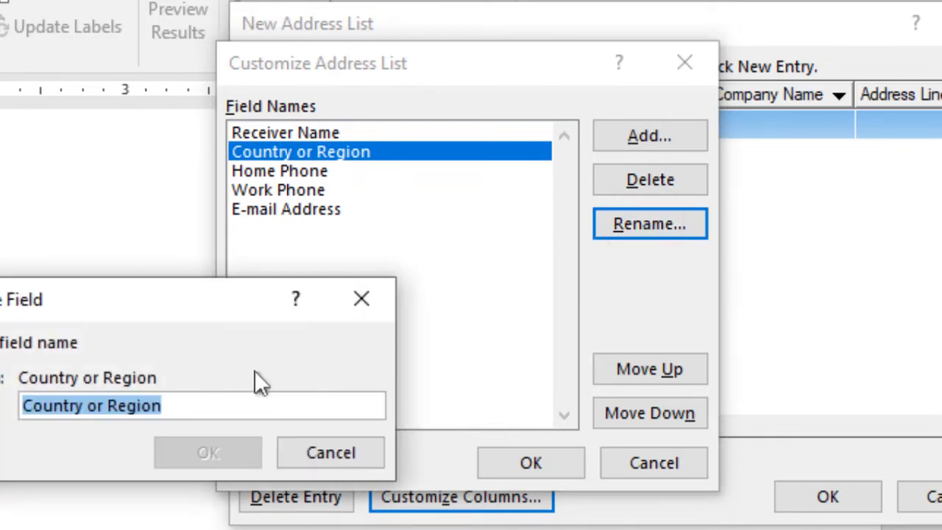
type("Recei")
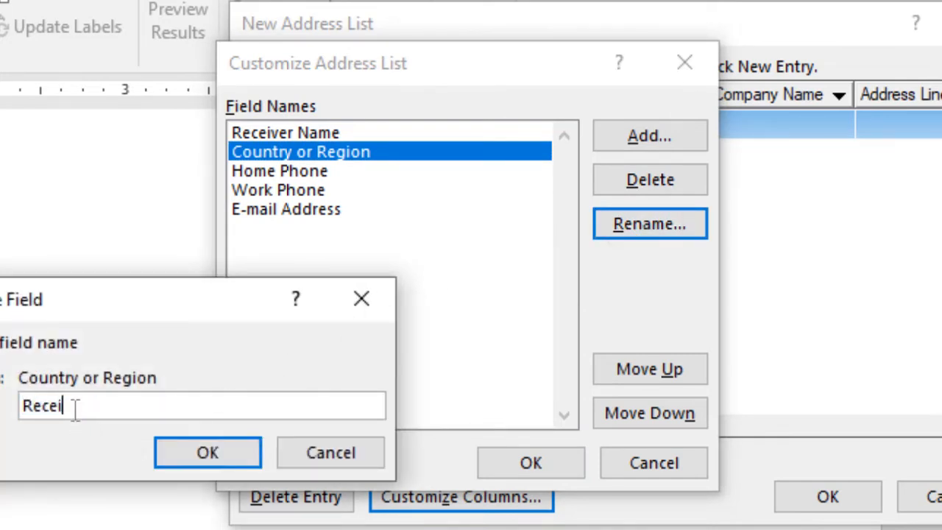
type("ver Address")
left_click(208, 450)
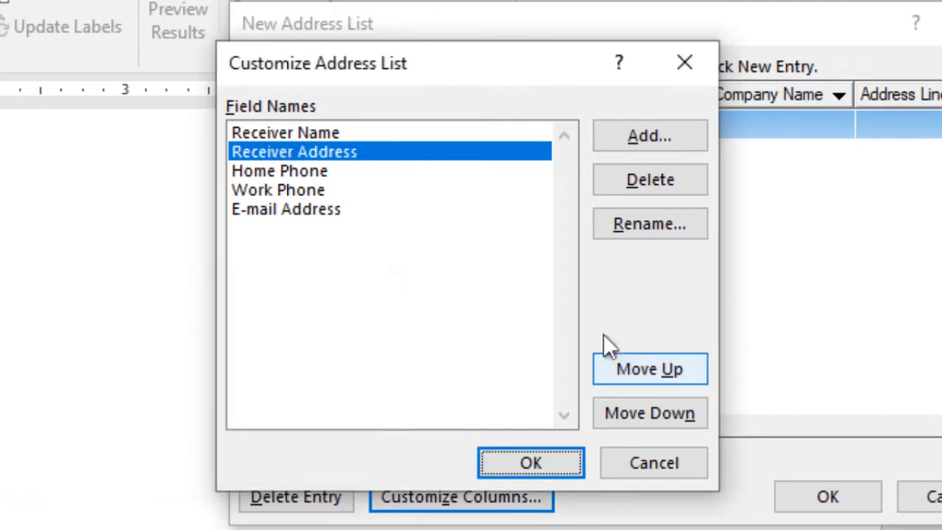
left_click(305, 174)
left_click(632, 226)
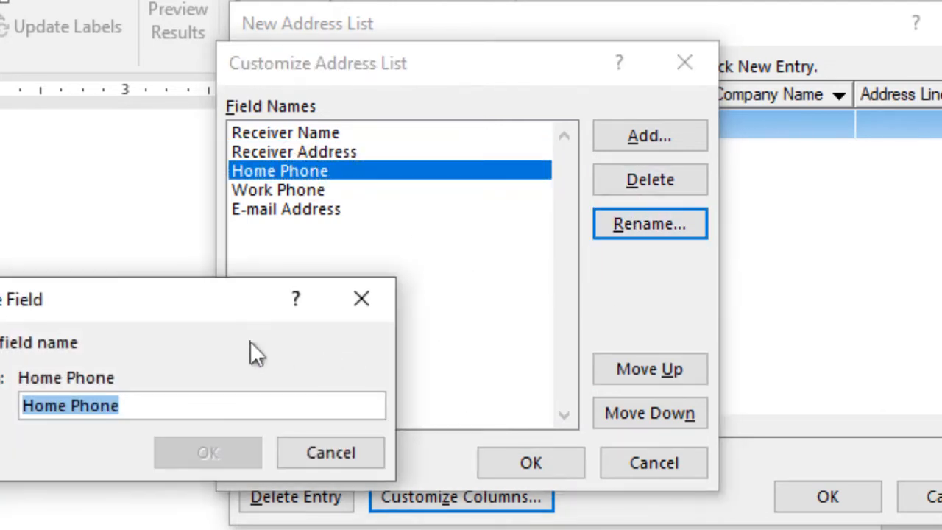
type("Recei")
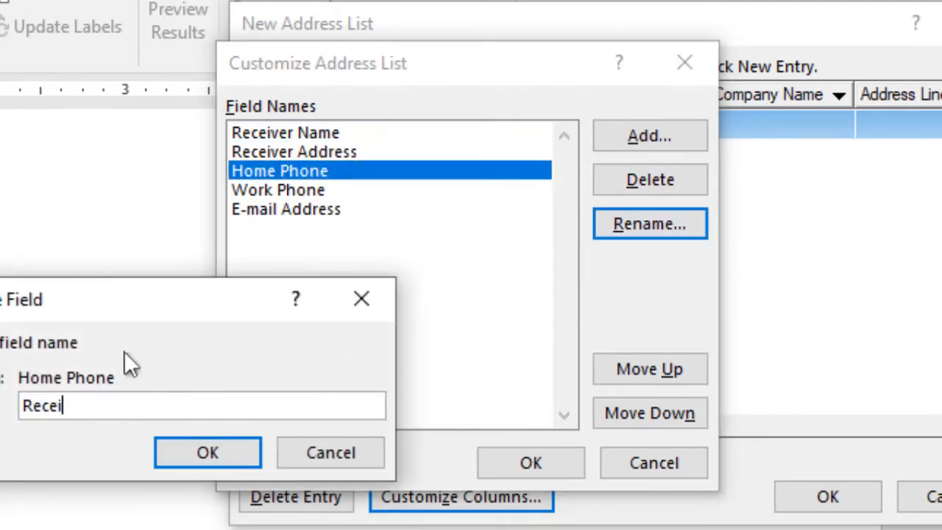
type("ver Loca")
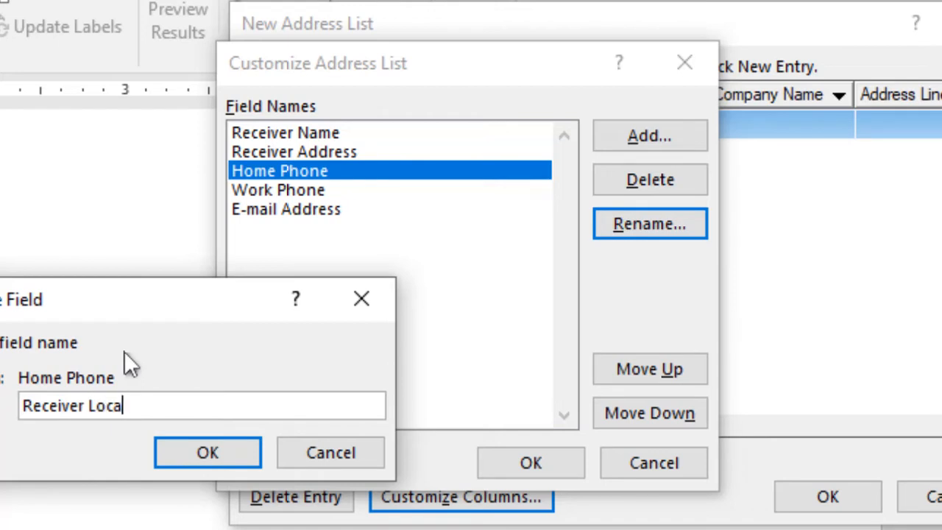
type("tion")
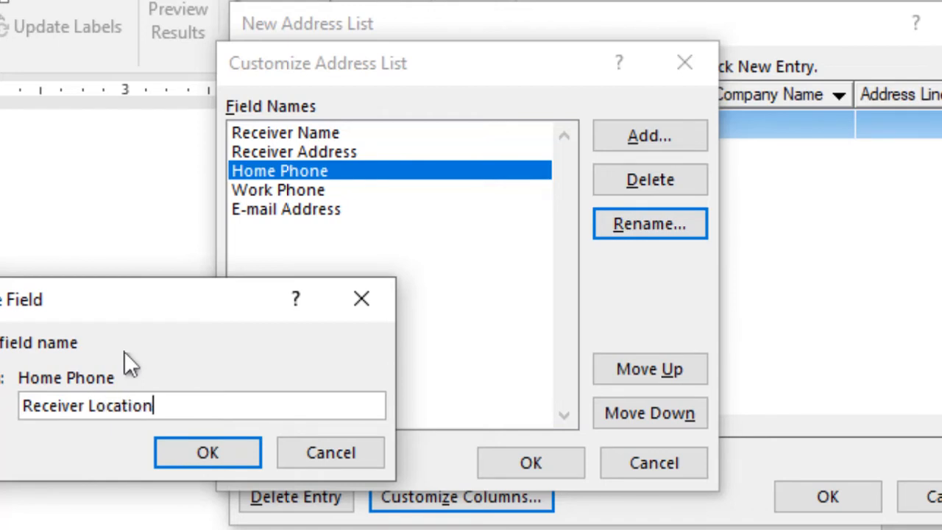
left_click(202, 459)
Rename Work Phone to Receiver Salutation and E-mail Address to Receiver Capacity, then apply the list.
left_click(303, 192)
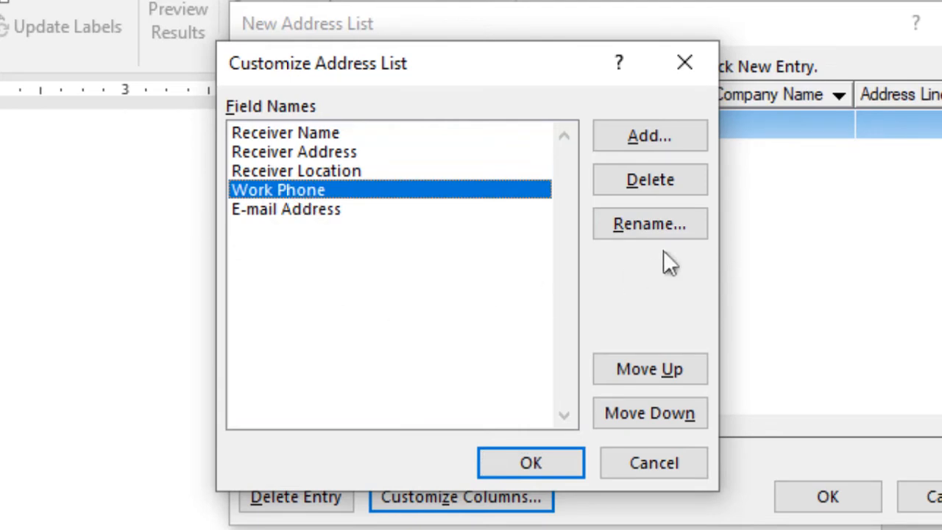
left_click(634, 221)
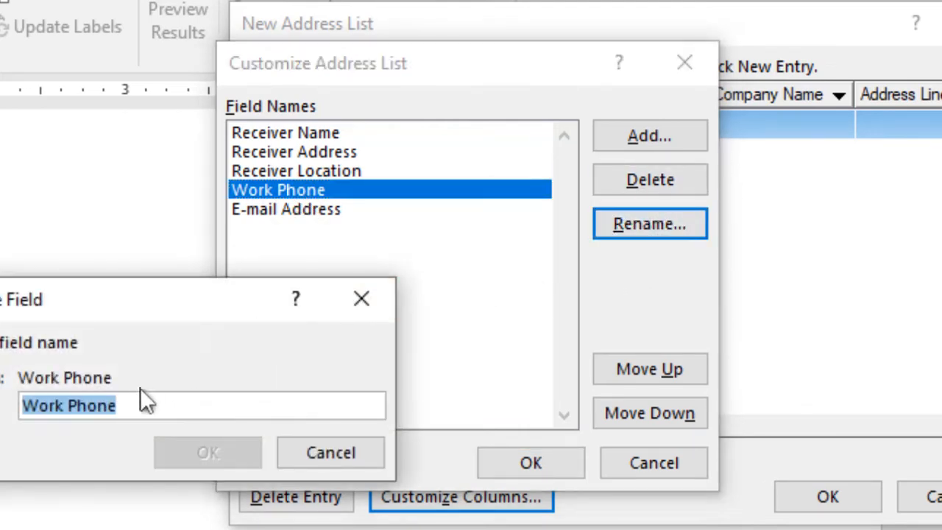
type("Receiver ")
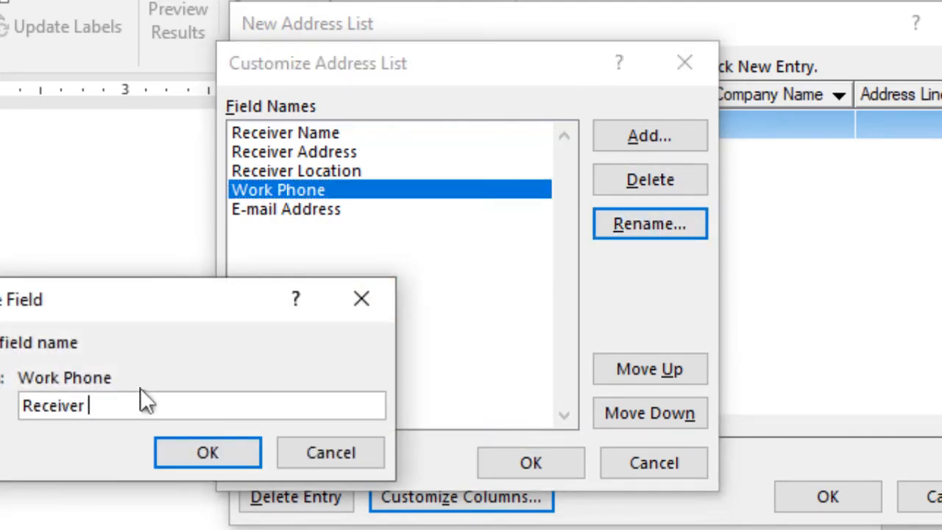
type("Salutation")
left_click(181, 457)
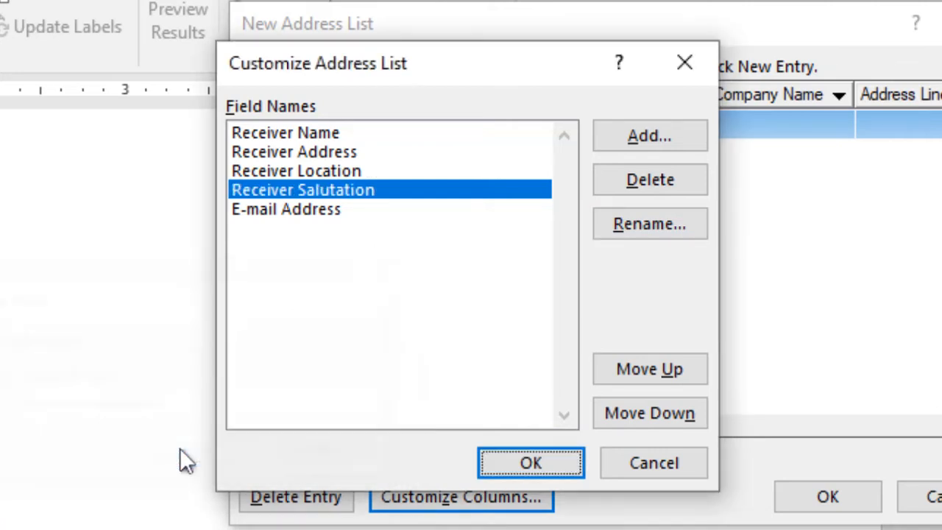
left_click(317, 212)
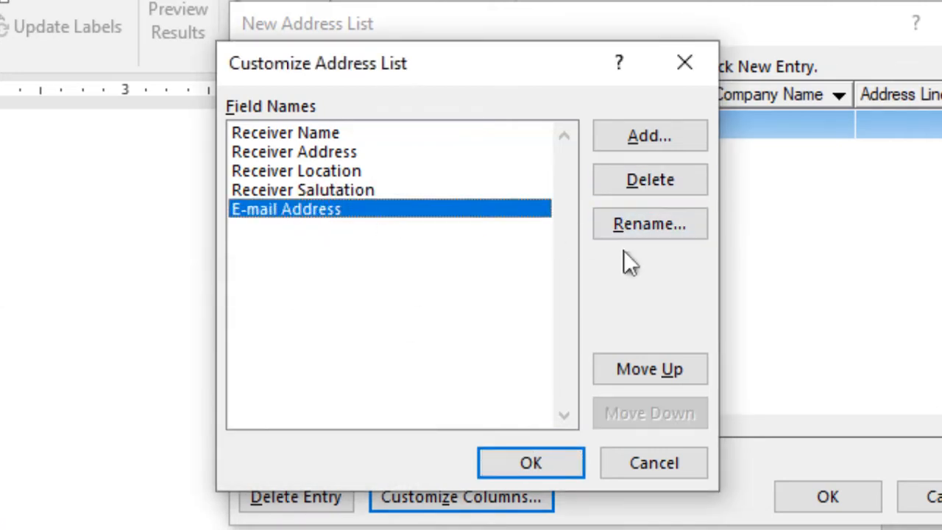
left_click(649, 224)
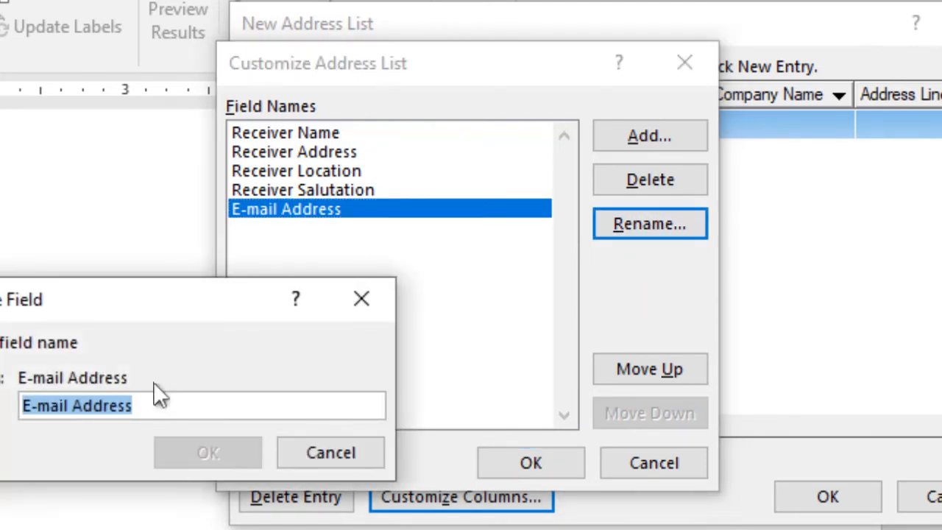
type("Receiver")
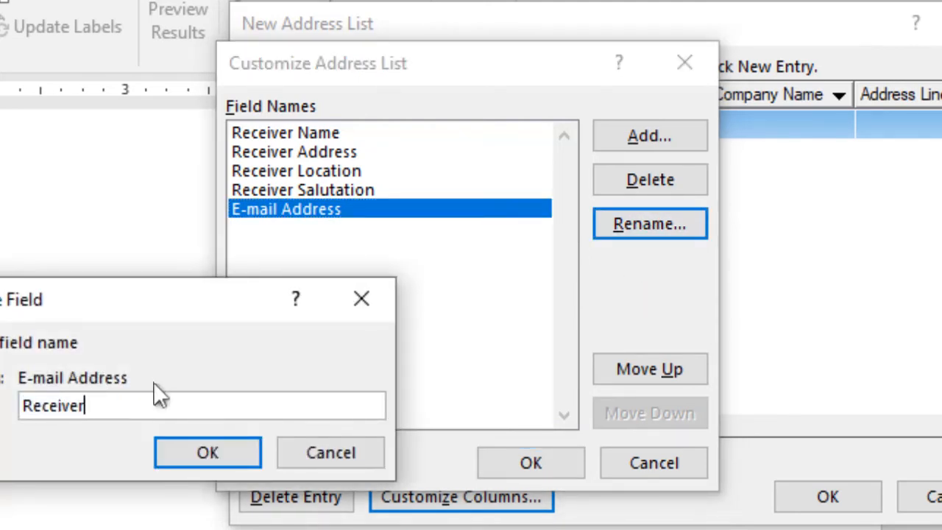
type(" Capac")
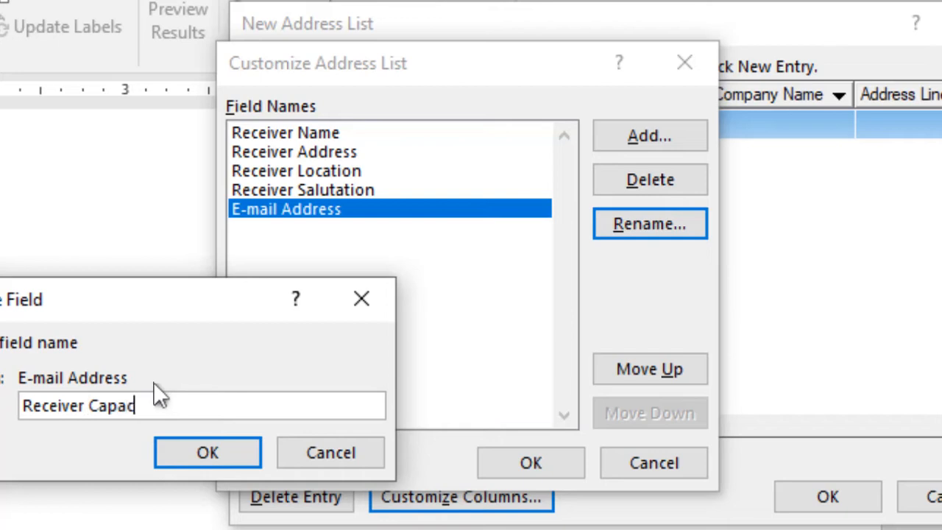
type("ity")
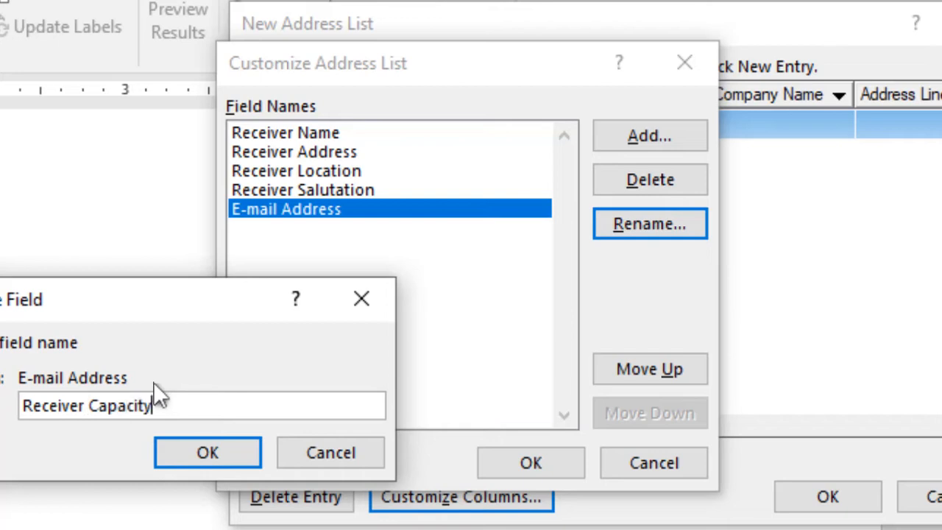
left_click(206, 452)
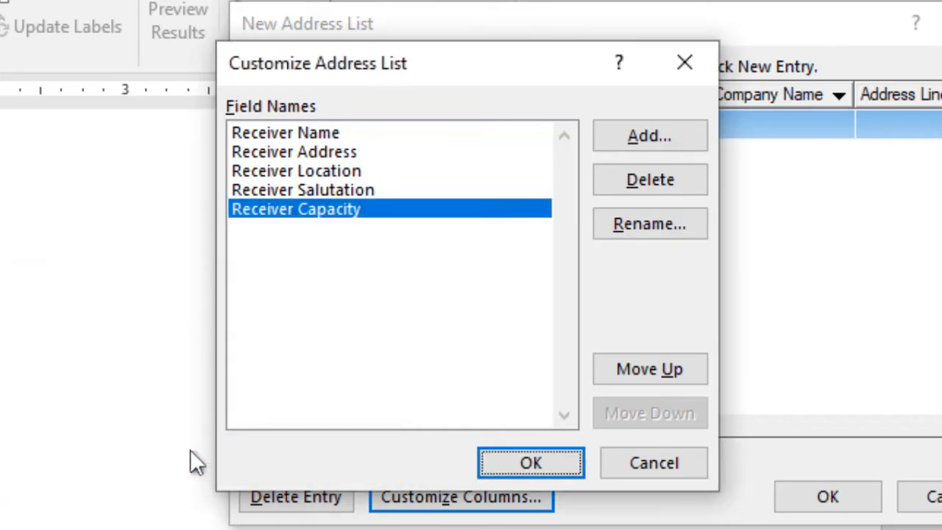
left_click(514, 466)
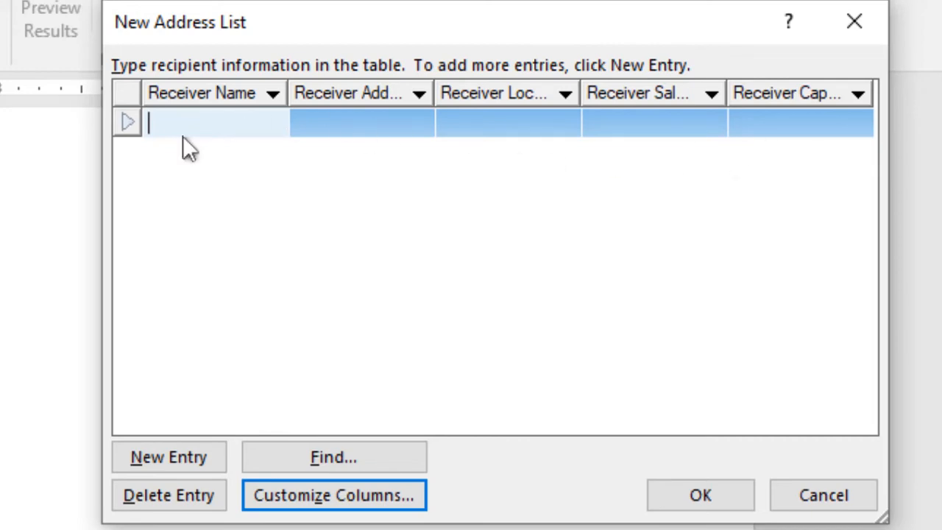
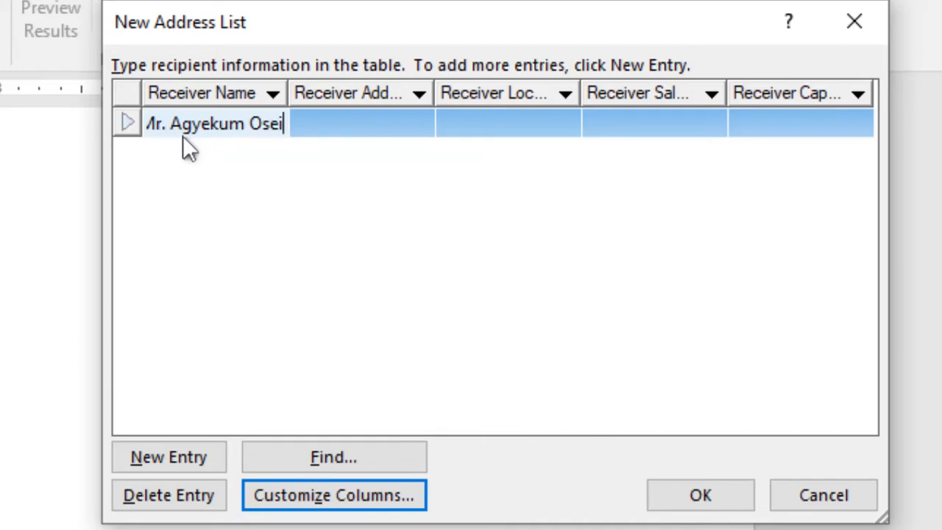
Enter the first recipient's name, Ghana Breweries Ltd, Kumasi, their salutation and capacity 'a Chairman'.
key("Tab")
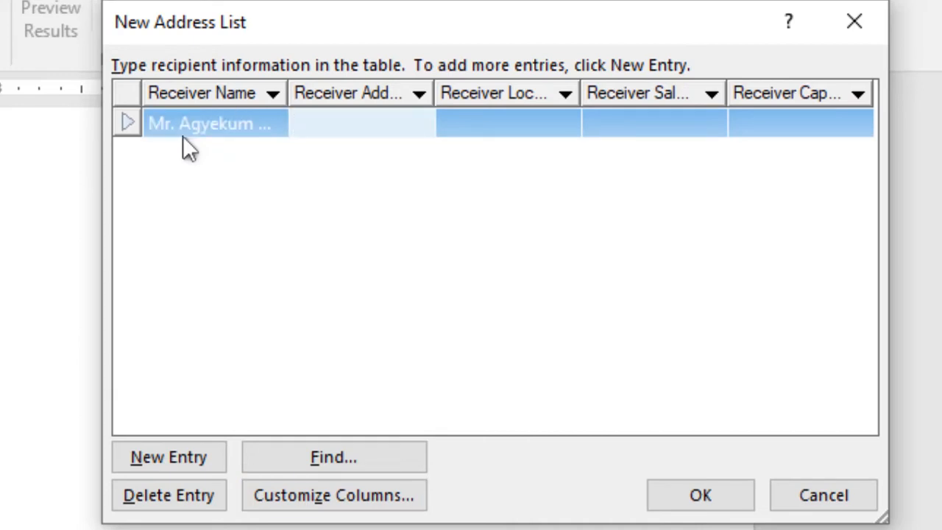
type("Ghana Brew")
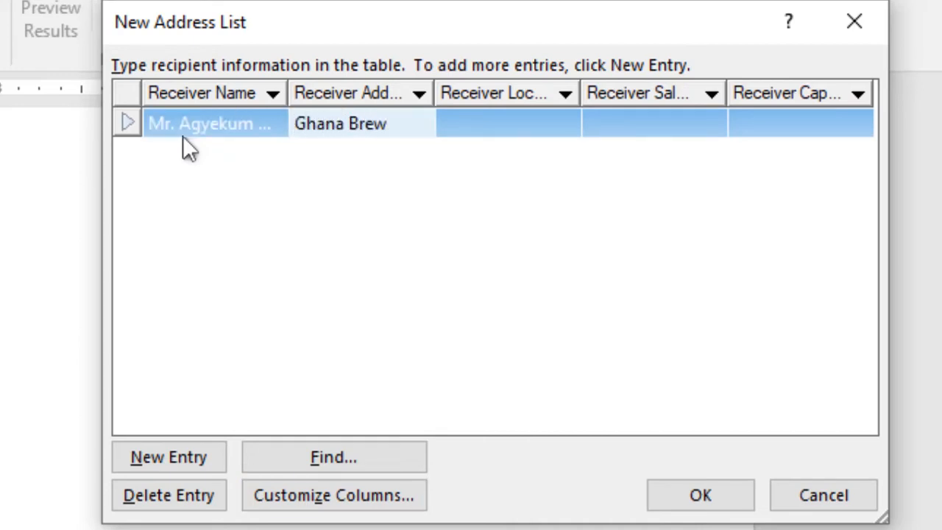
type("eries Ltd")
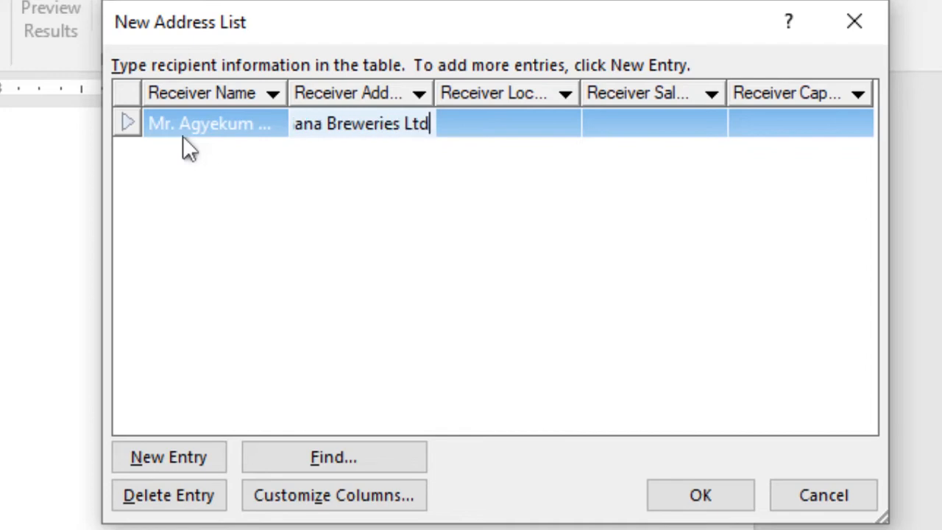
key("Tab")
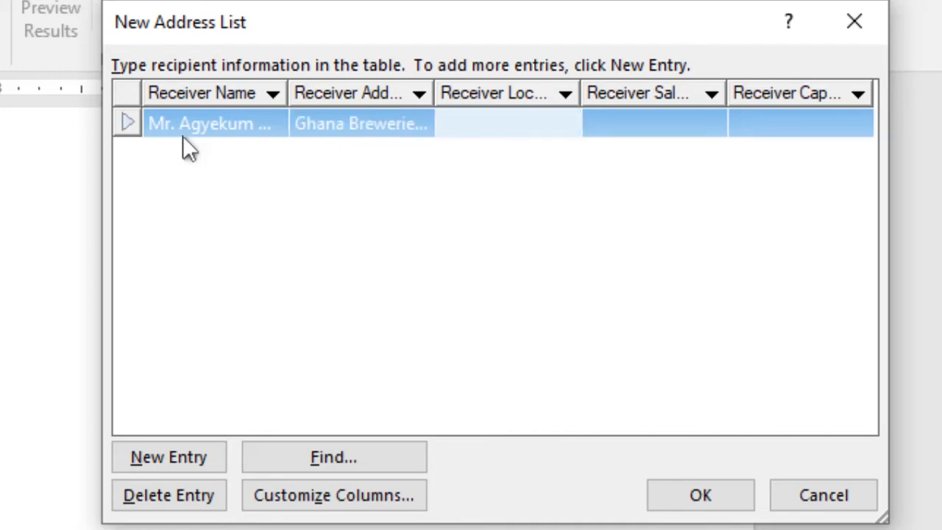
type("Kumasi")
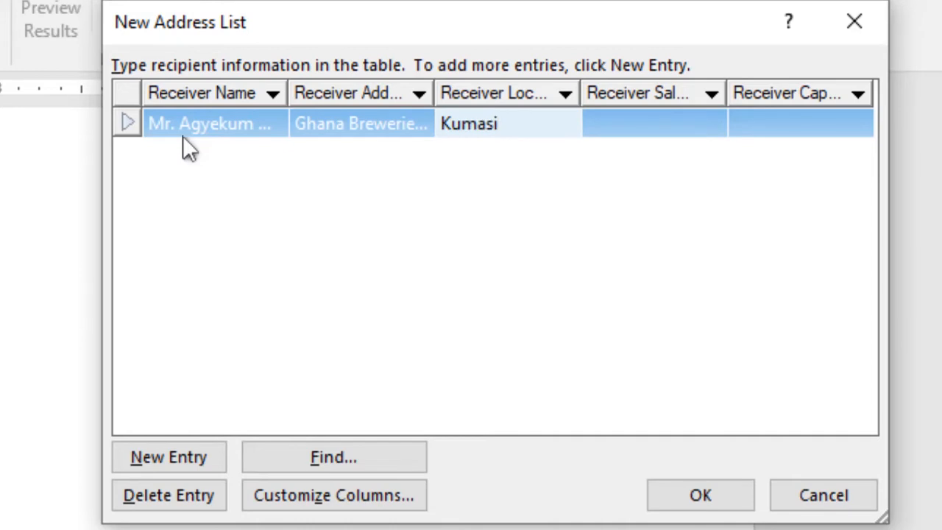
key("Tab")
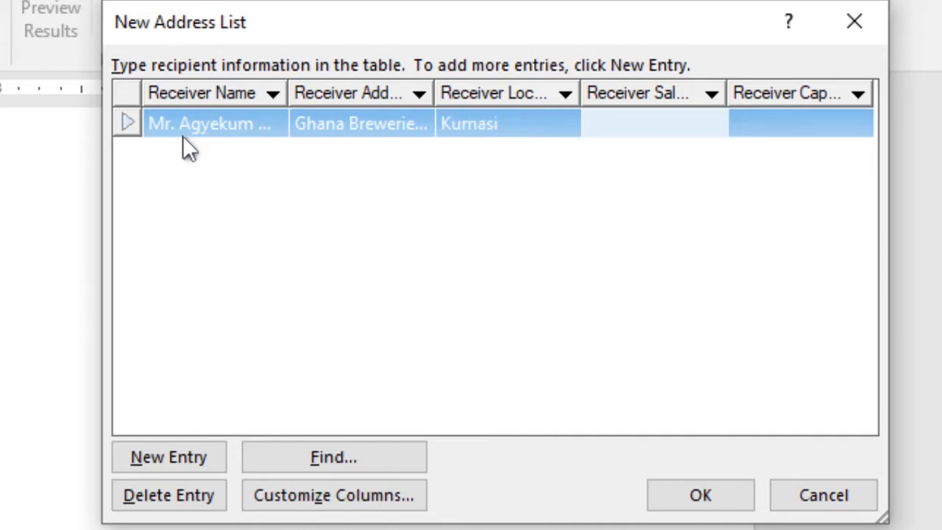
type("Mr. Agyekum")
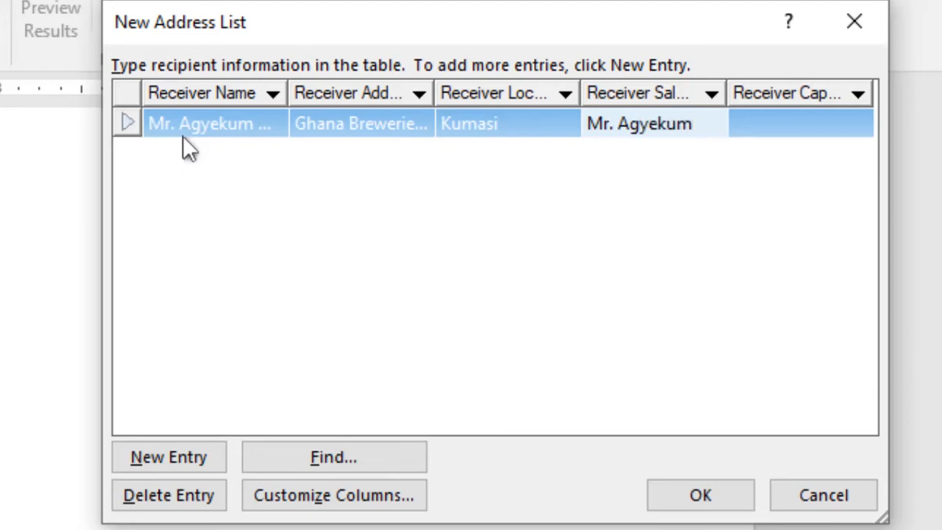
key("Tab")
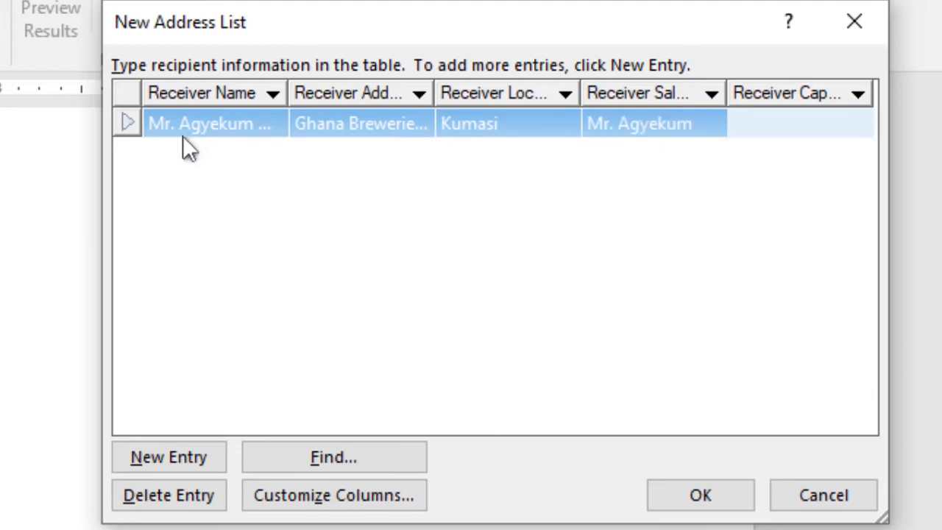
type("a Chairman")
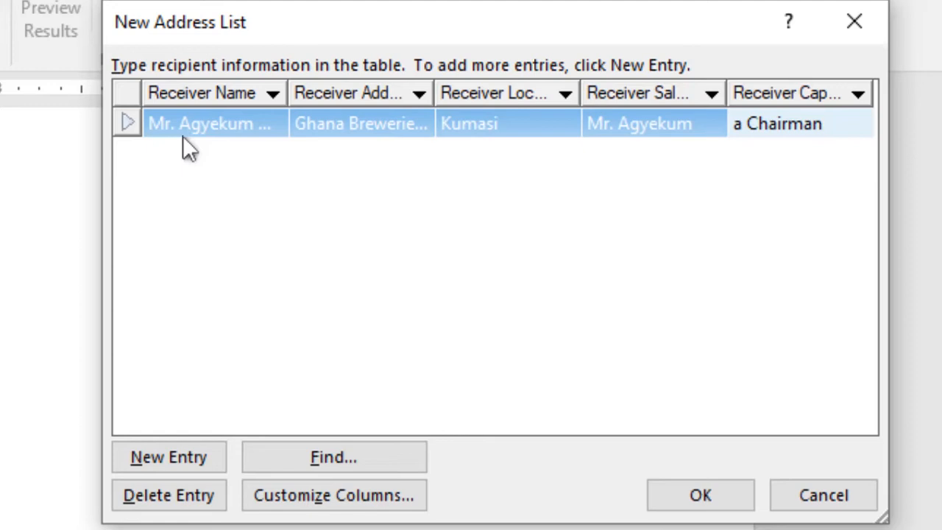
Add a second entry with the recipient's name and address Ghana Education Service.
left_click(162, 464)
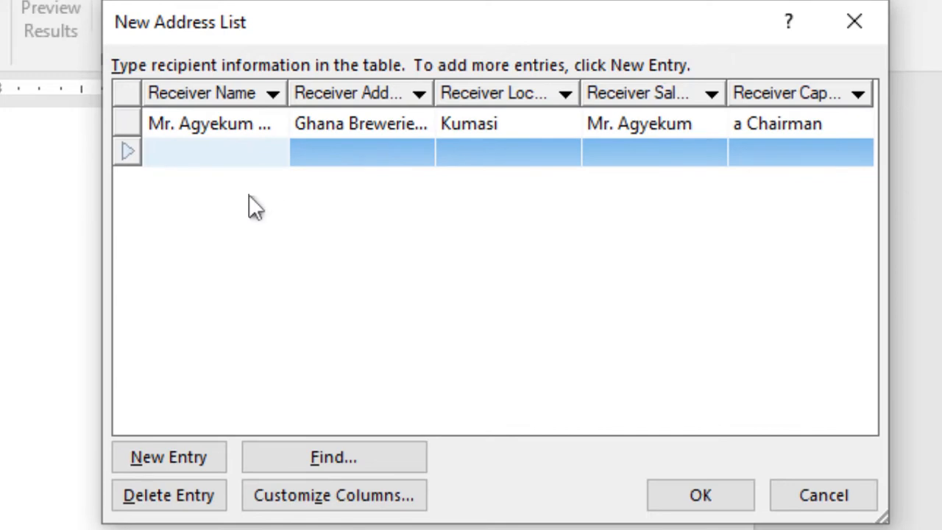
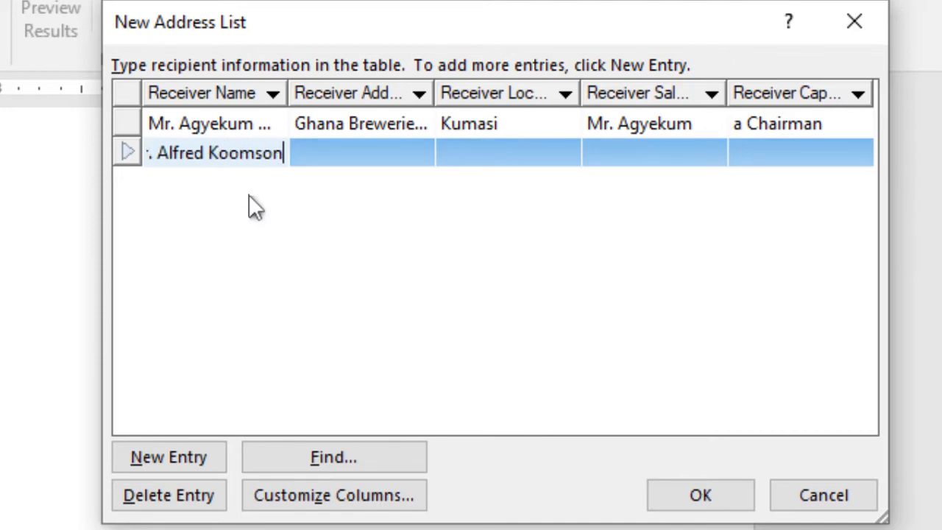
key("Tab")
type("Gha")
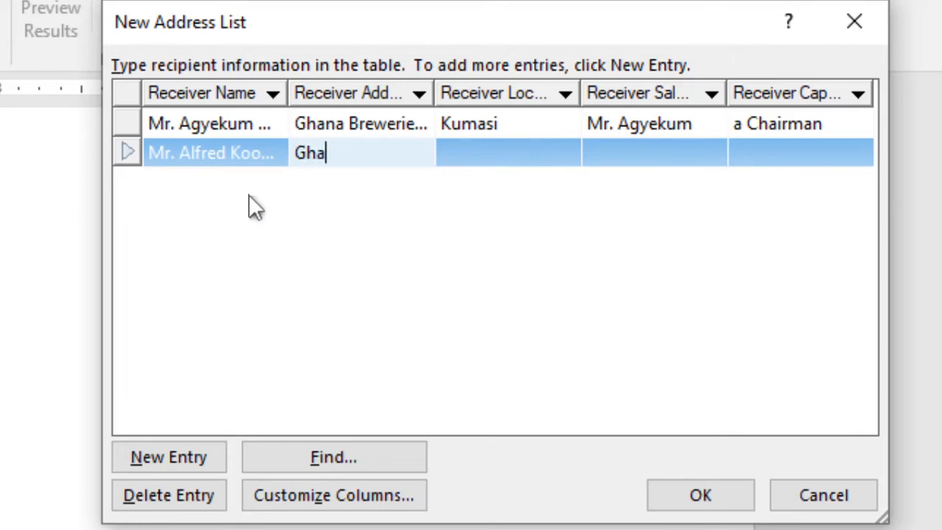
type("na Edi")
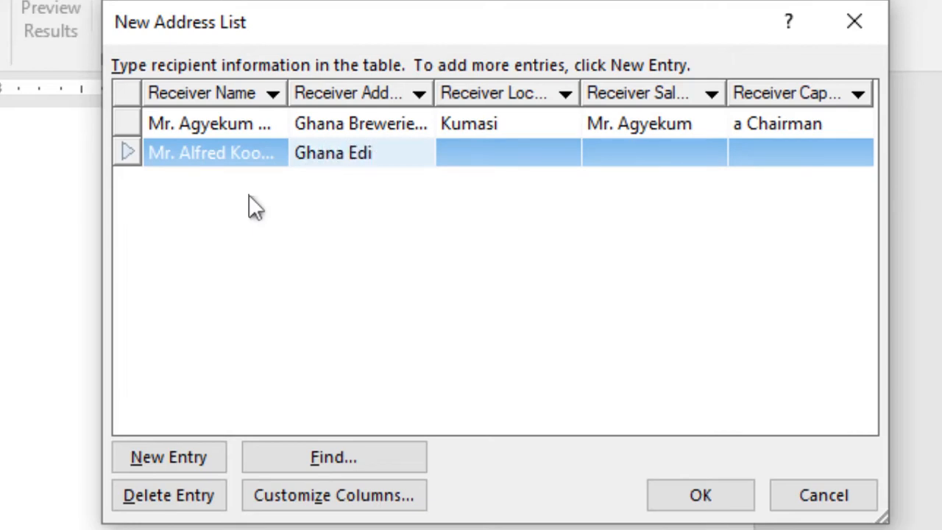
key("BackSpace")
type("ucation Service")
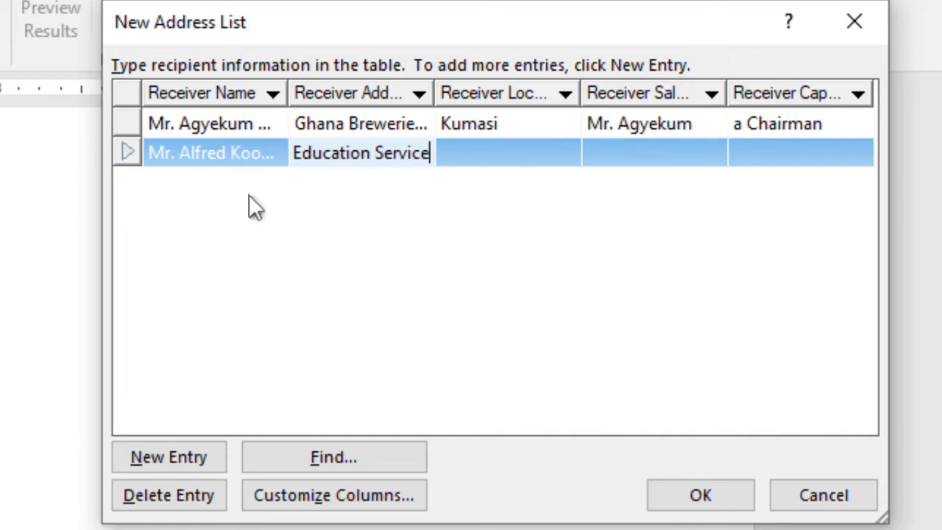
Give the second recipient location Accra, a salutation and capacity 'a Member', then add a blank entry.
key("Tab")
type("Accra")
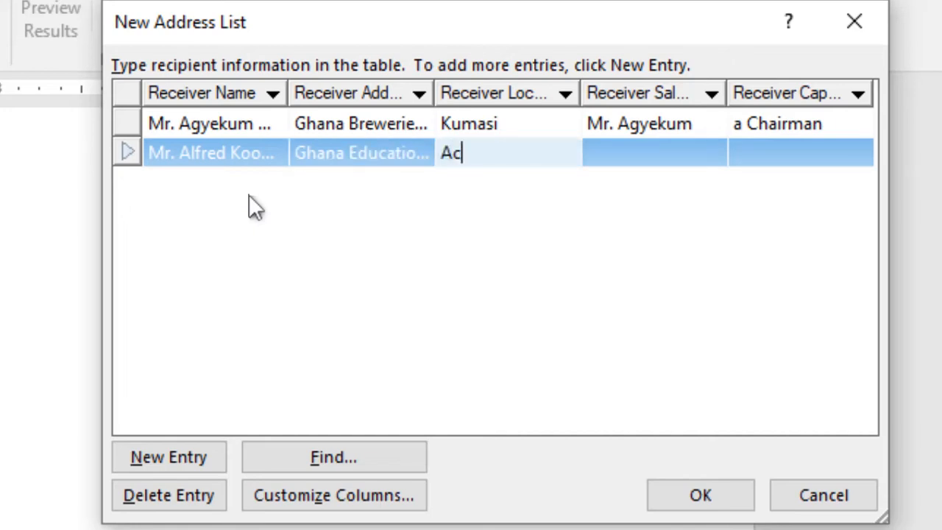
key("Tab")
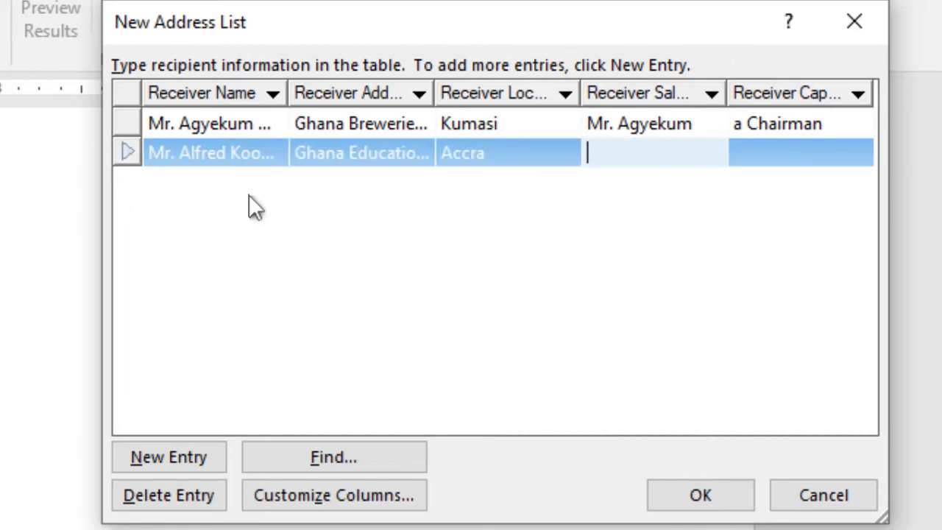
type("Mr. Kooms")
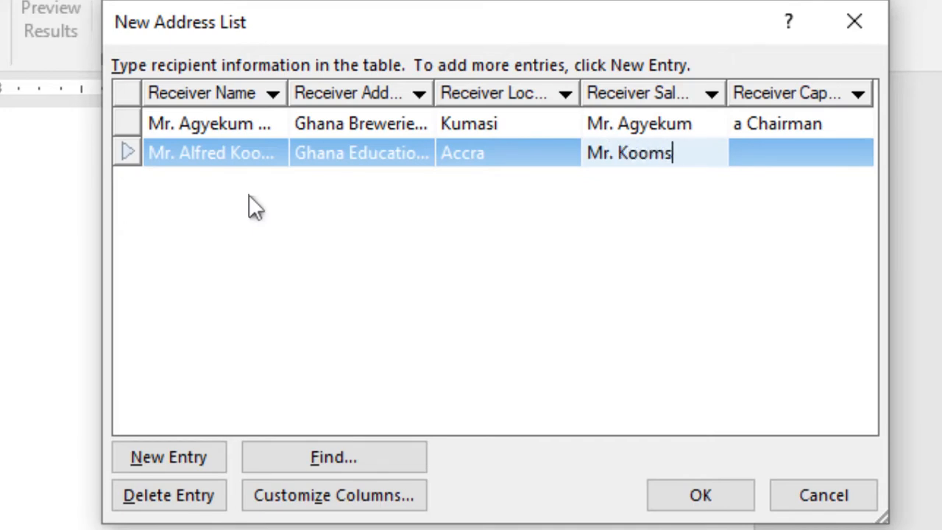
type("ona ")
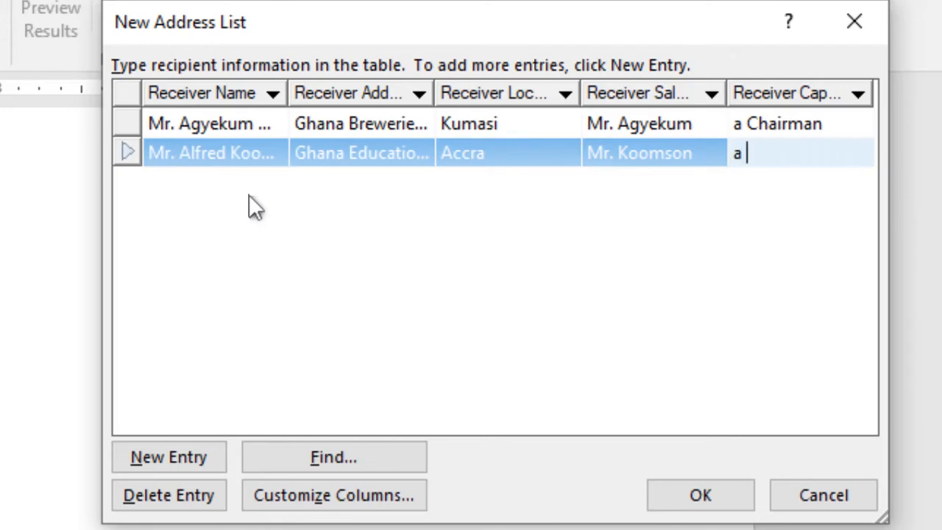
type("member")
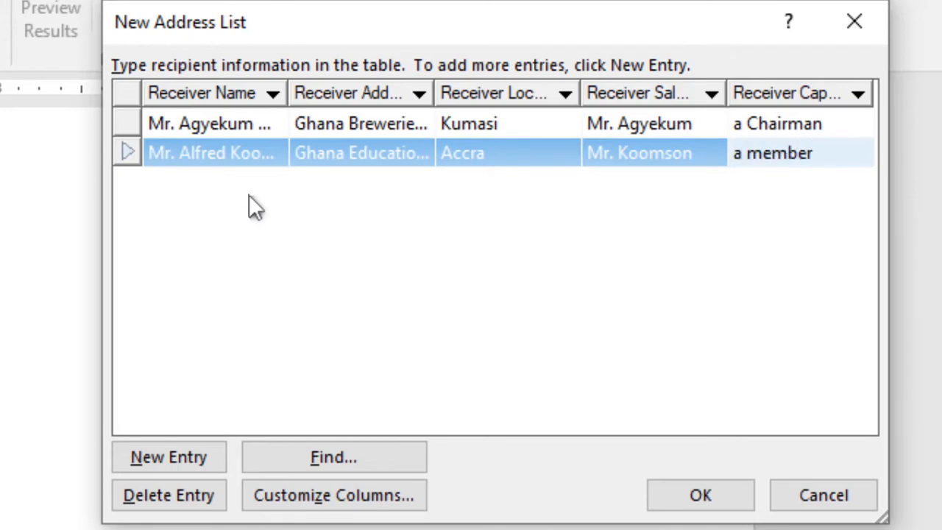
key("BackSpace")
key("BackSpace")
key("BackSpace")
key("BackSpace")
key("BackSpace")
key("BackSpace")
type("M")
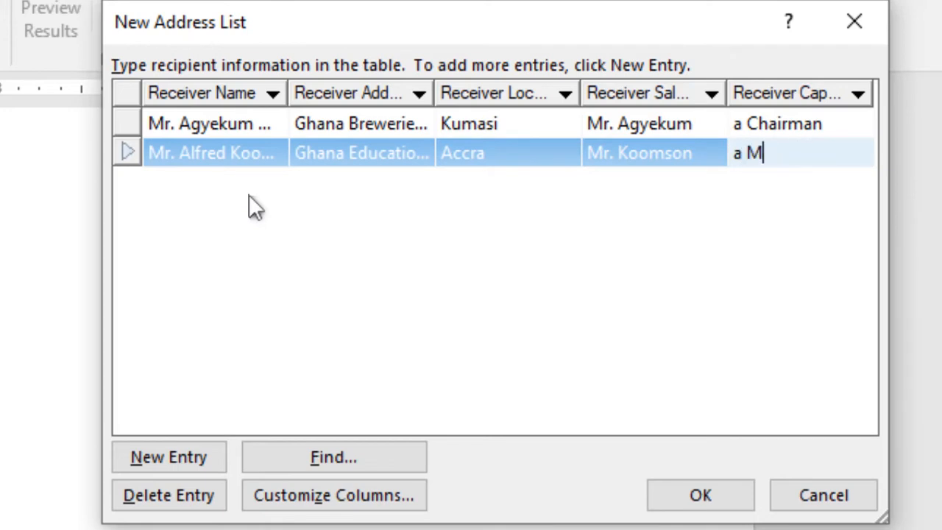
type("ember")
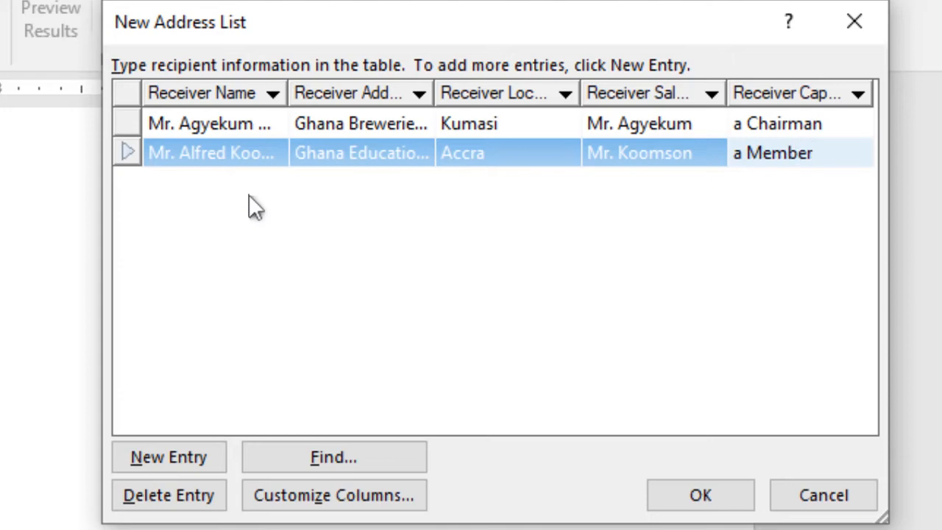
left_click(171, 455)
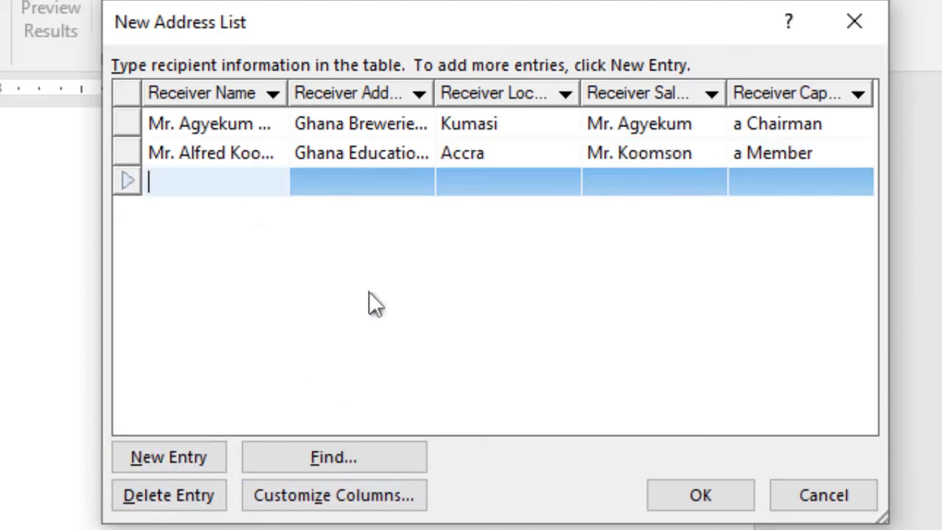
Fill the third row with the recipient's name, Internal Revenue, Kumasi, salutation and capacity 'a Secretary'.
type("Madam")
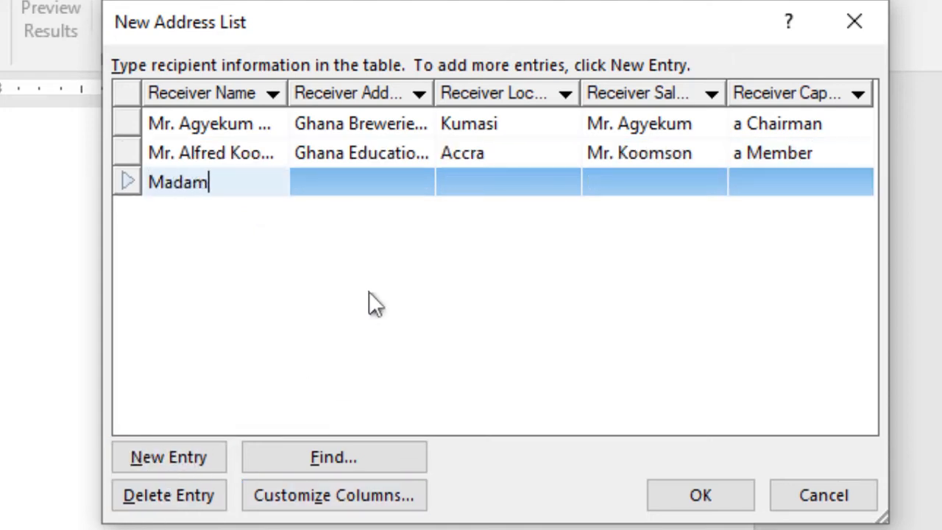
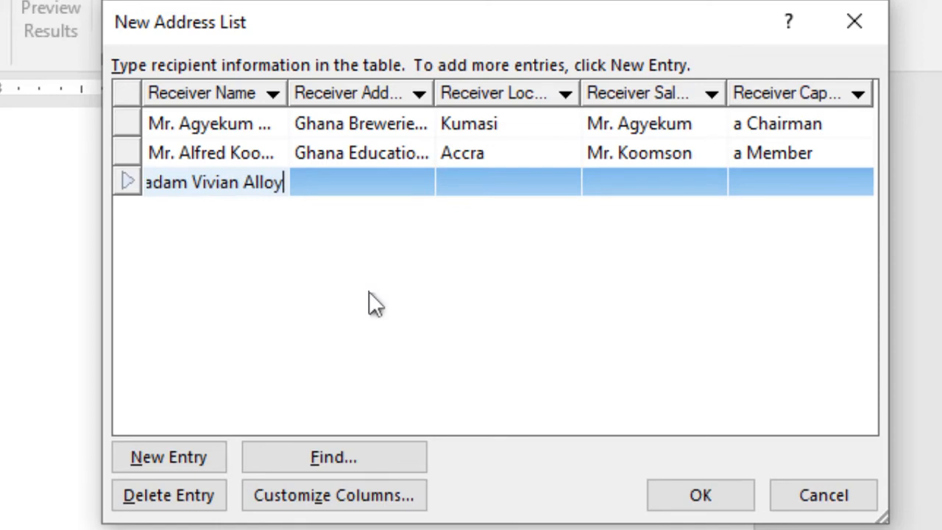
key("Tab")
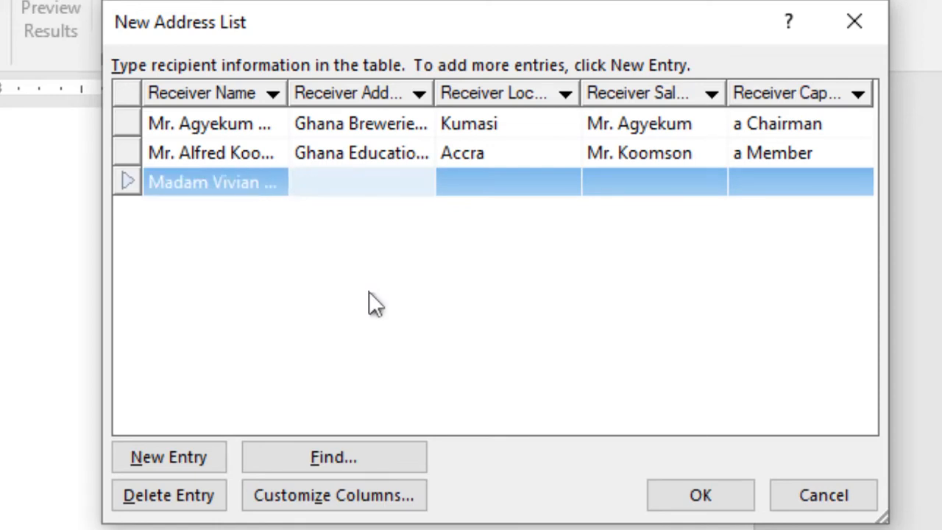
type("Internal Revenue")
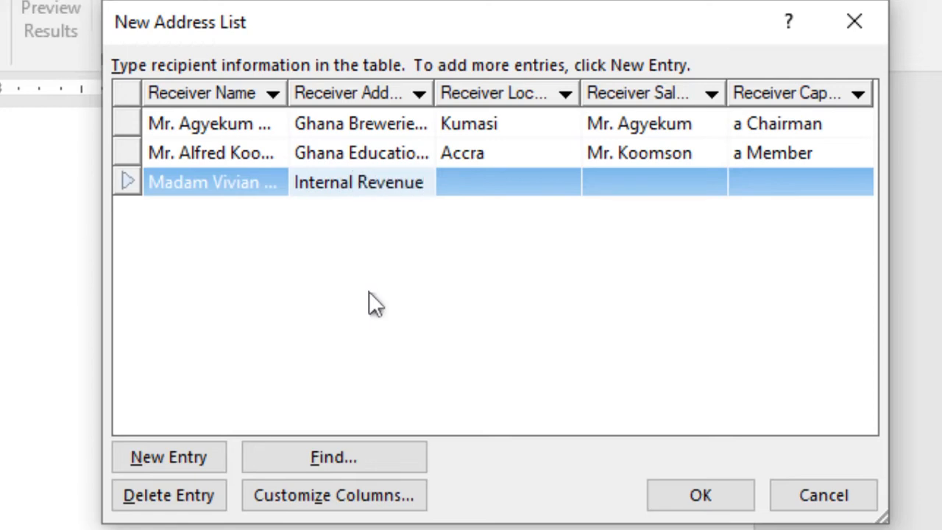
key("Tab")
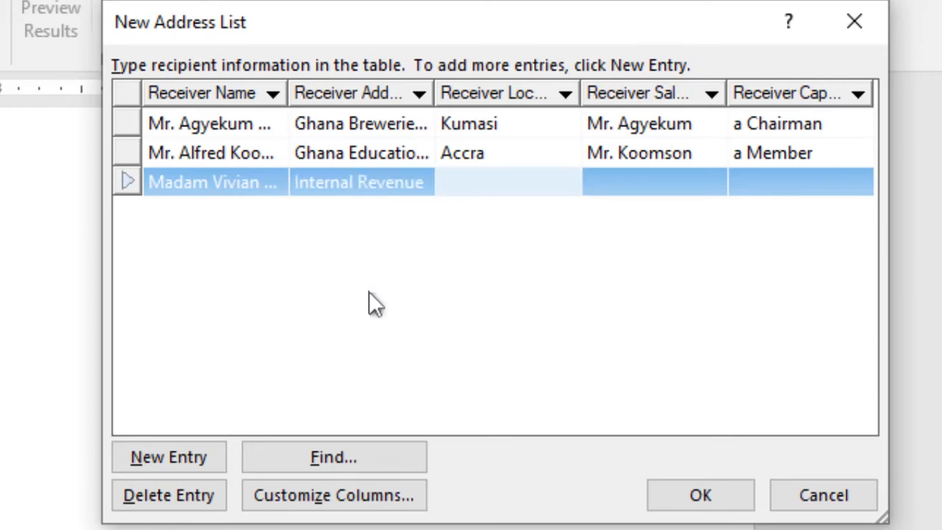
type("Kumasi")
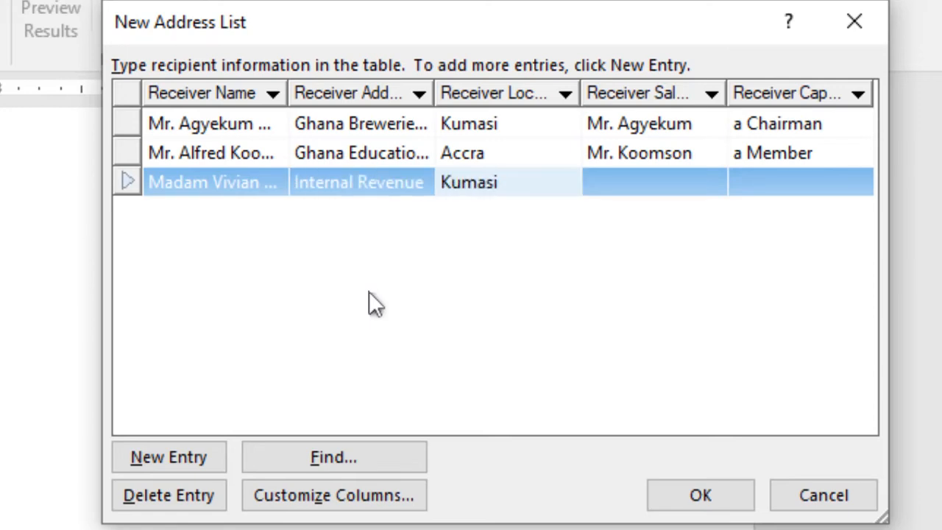
key("Tab")
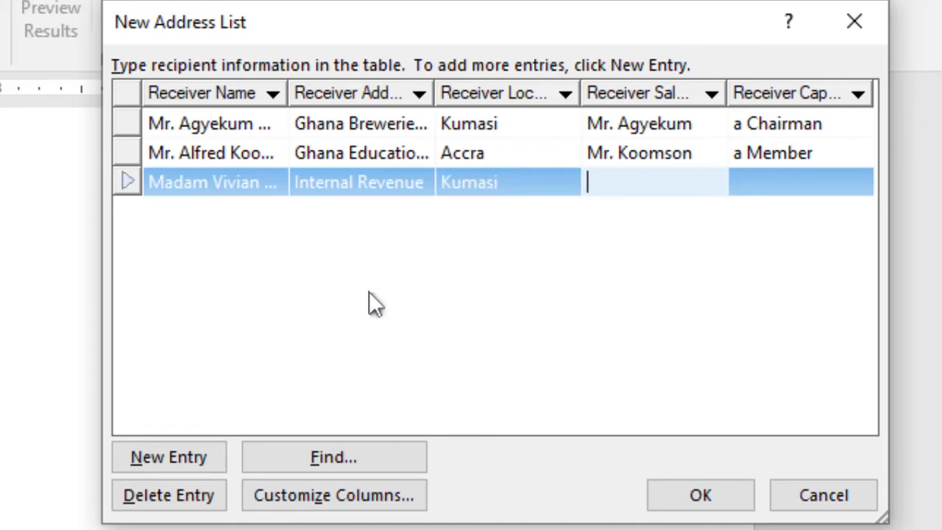
type("Madam")
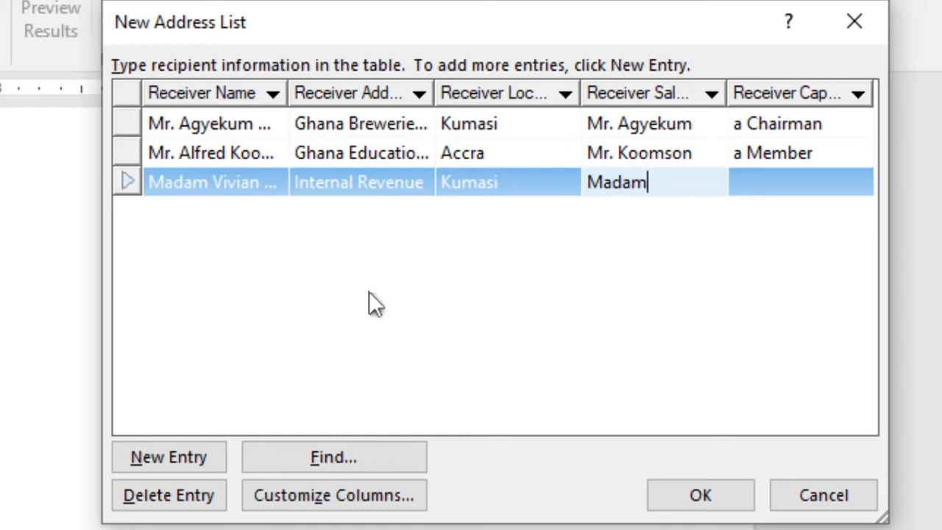
type(" Vivian")
key("Tab")
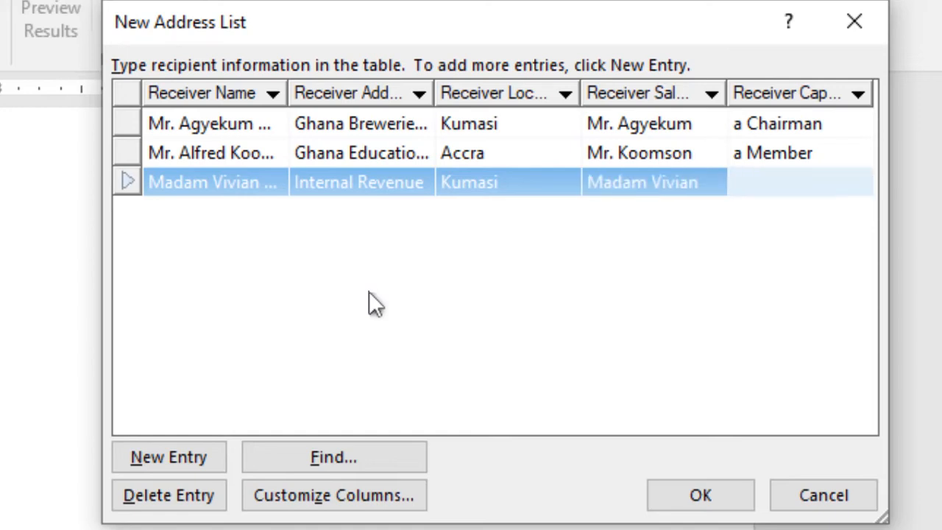
type("a Secretary")
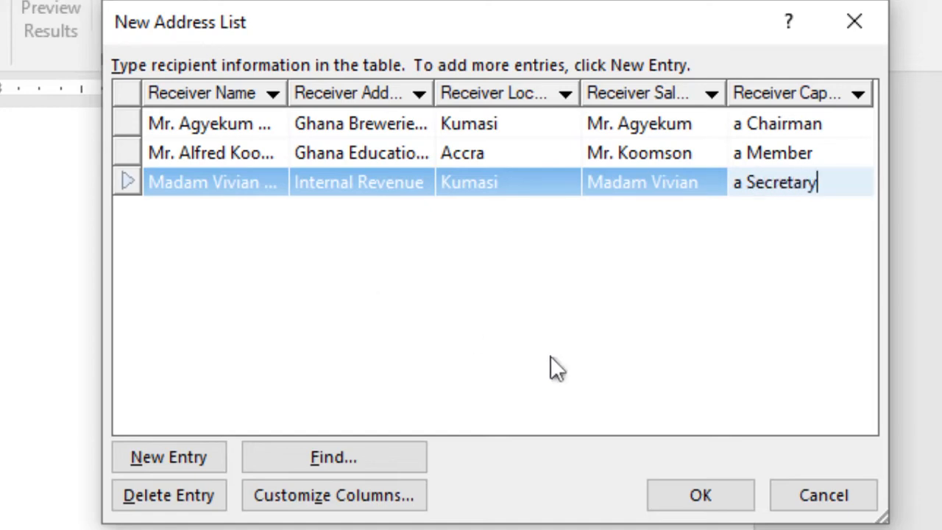
Add a fourth recipient: name, Ghana Health Service, Accra, salutation and capacity 'a Member'.
left_click(165, 457)
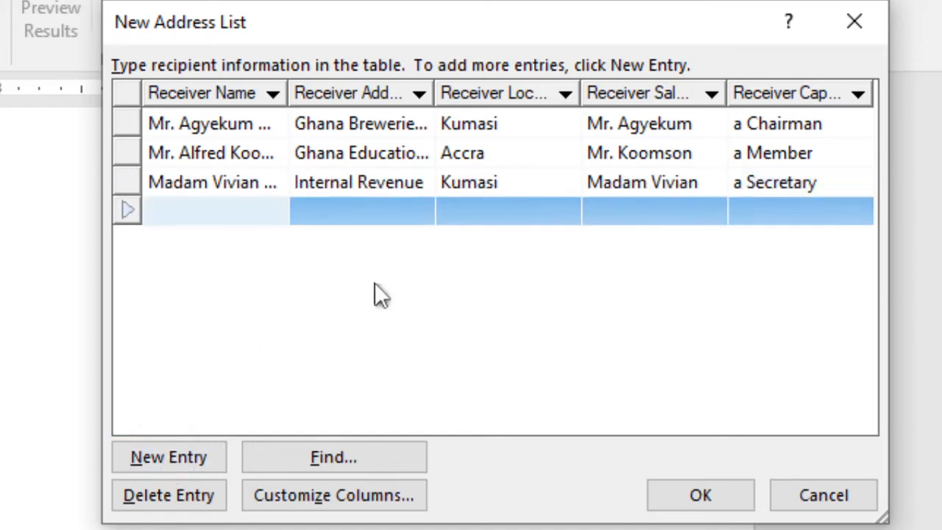
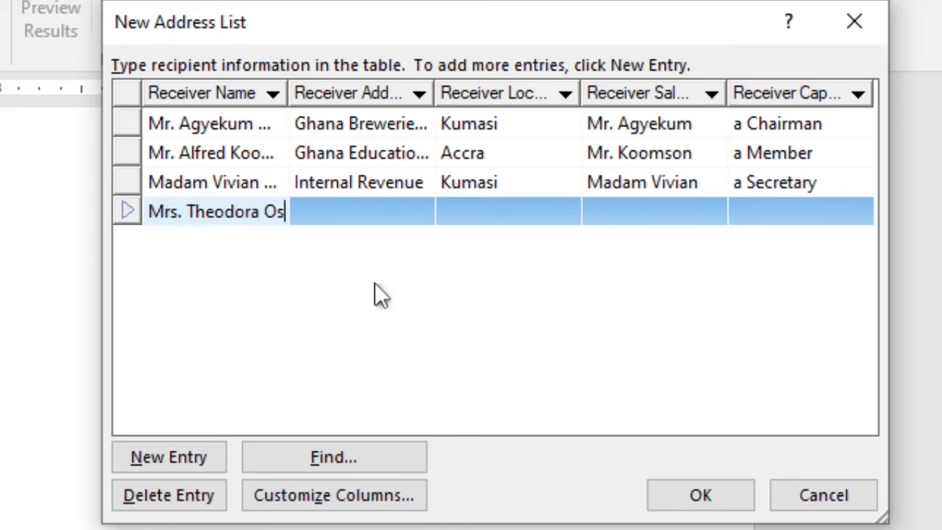
key("Tab")
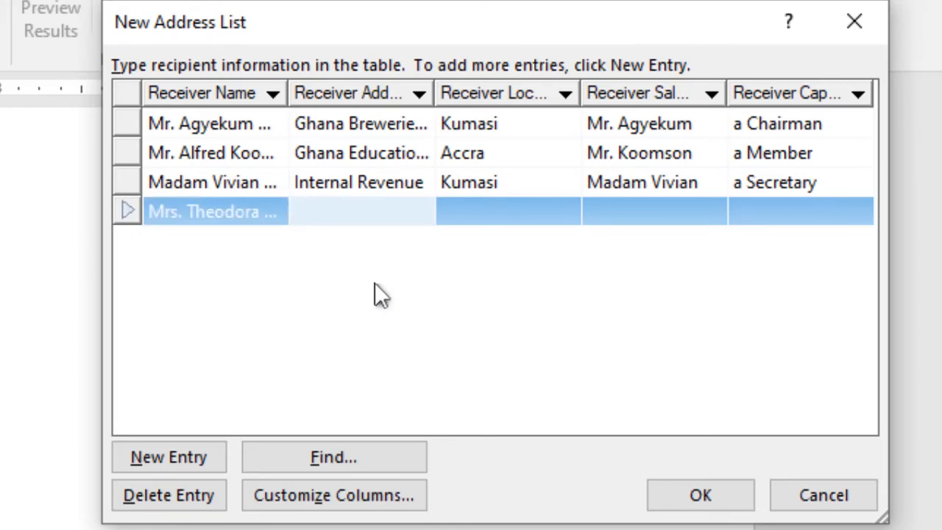
type("Ghana H")
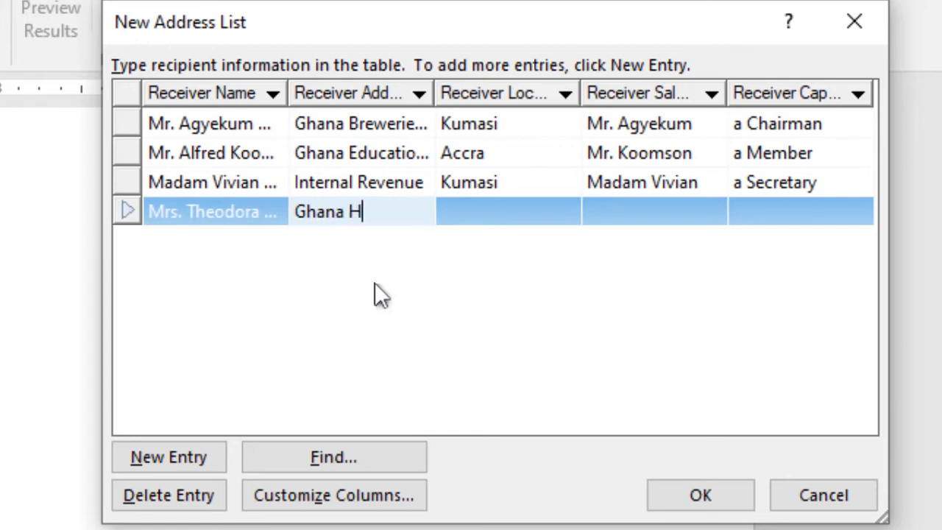
type("ealth Serv")
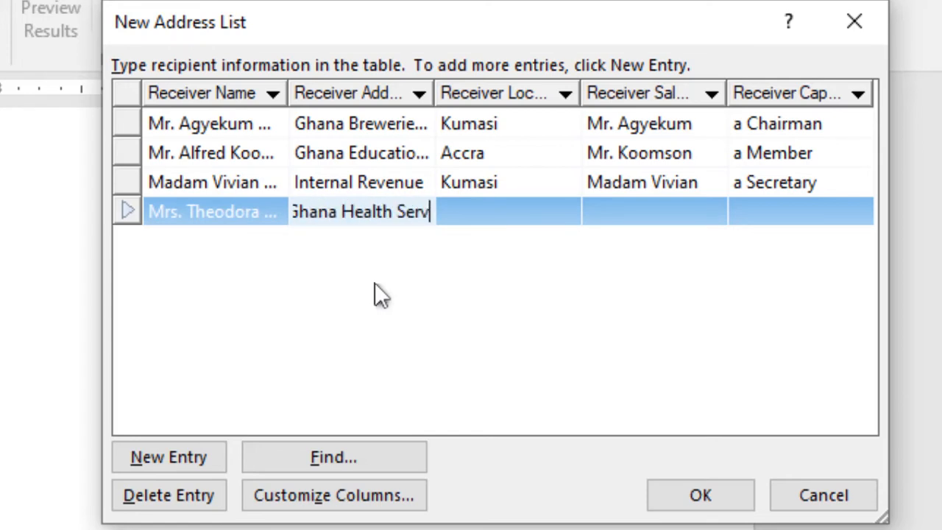
type("ice")
key("Tab")
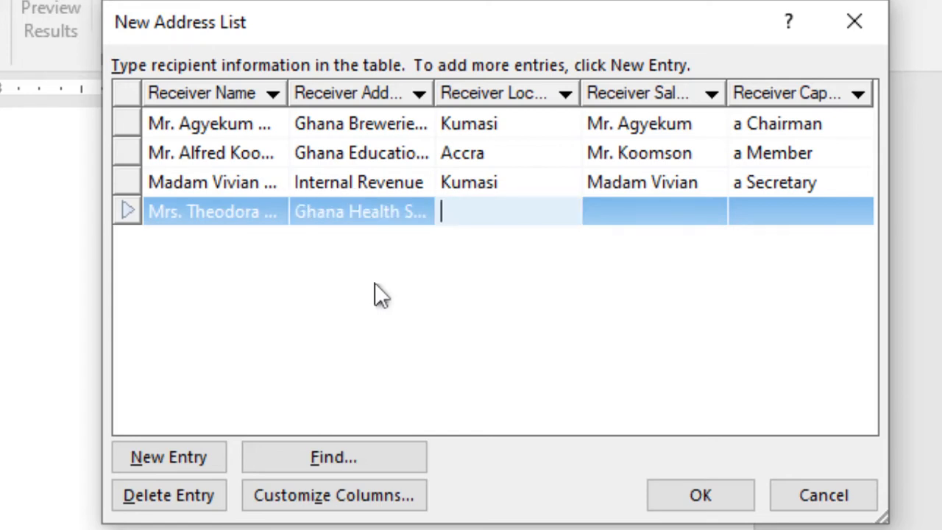
type("Accra")
key("Tab")
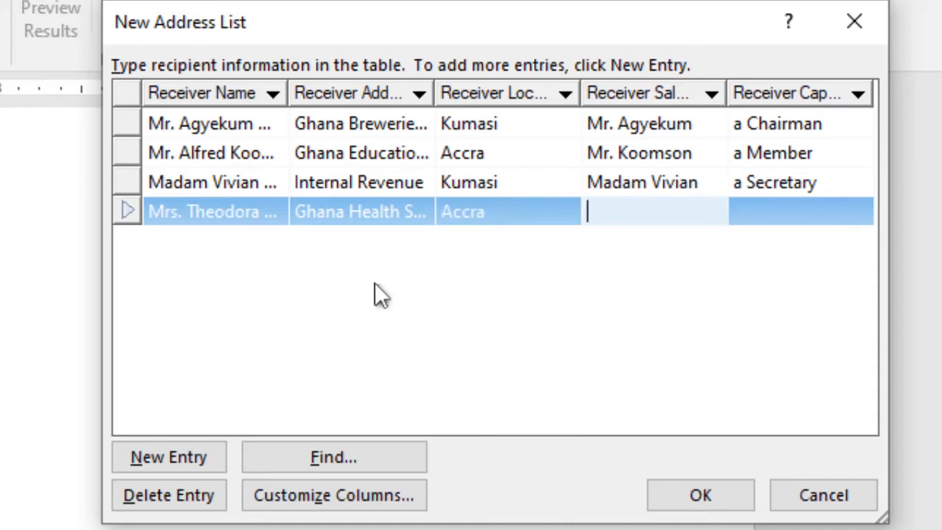
type("Mrs Osei")
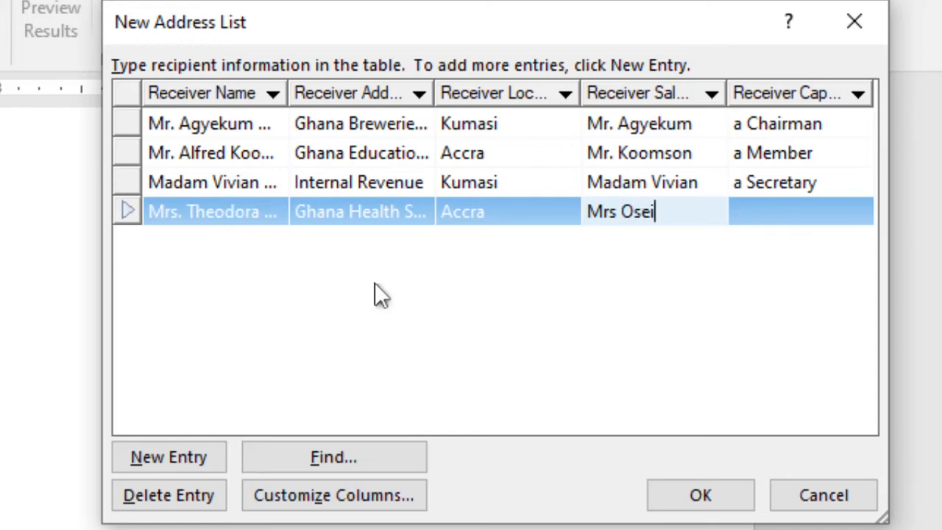
key("Tab")
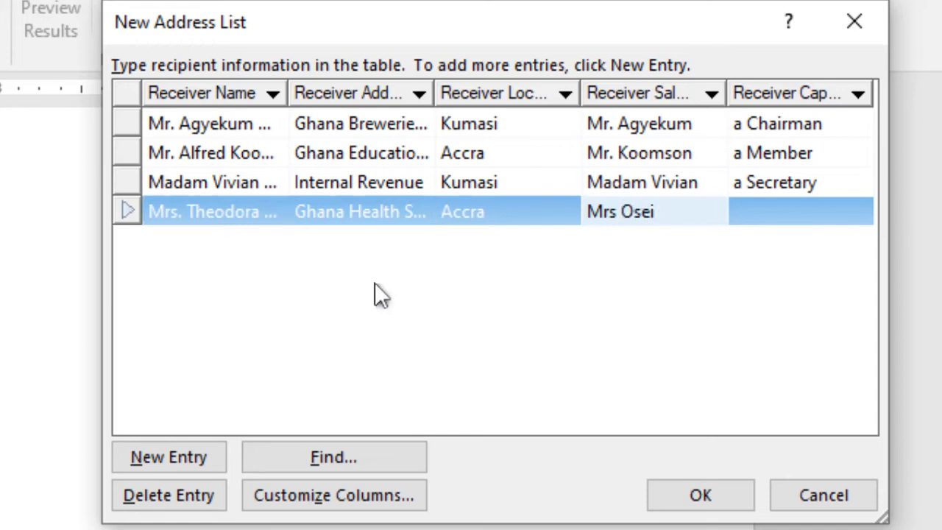
type("a Member")
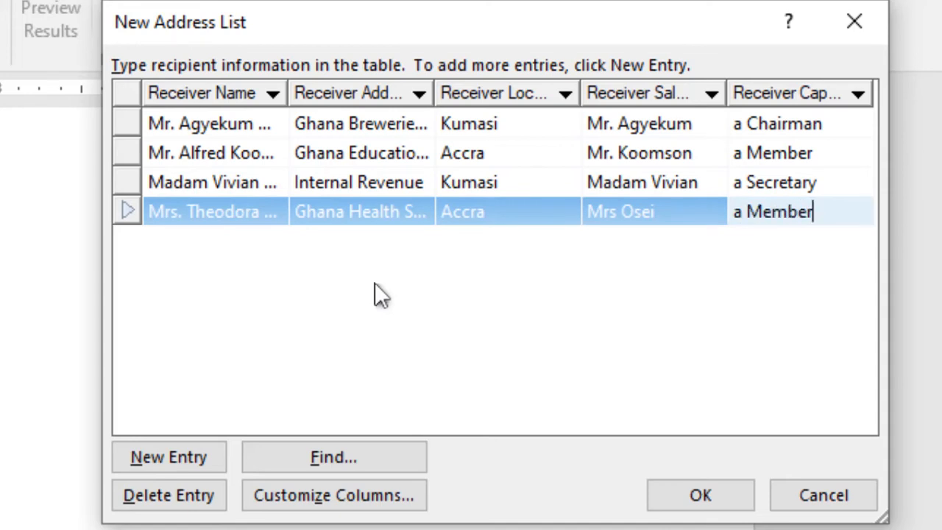
Add a fifth recipient row with the recipient's full name, address CHAG and location Accra.
left_click(186, 456)
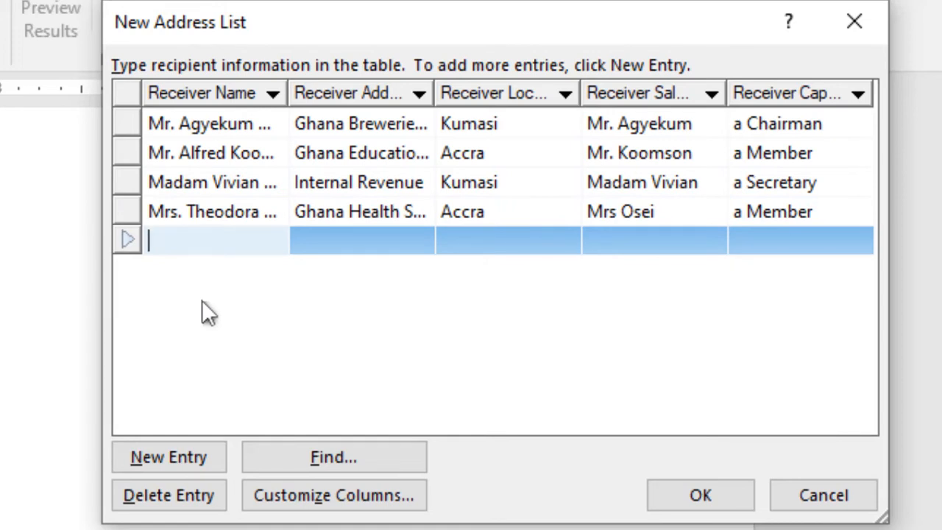
type("Miss")
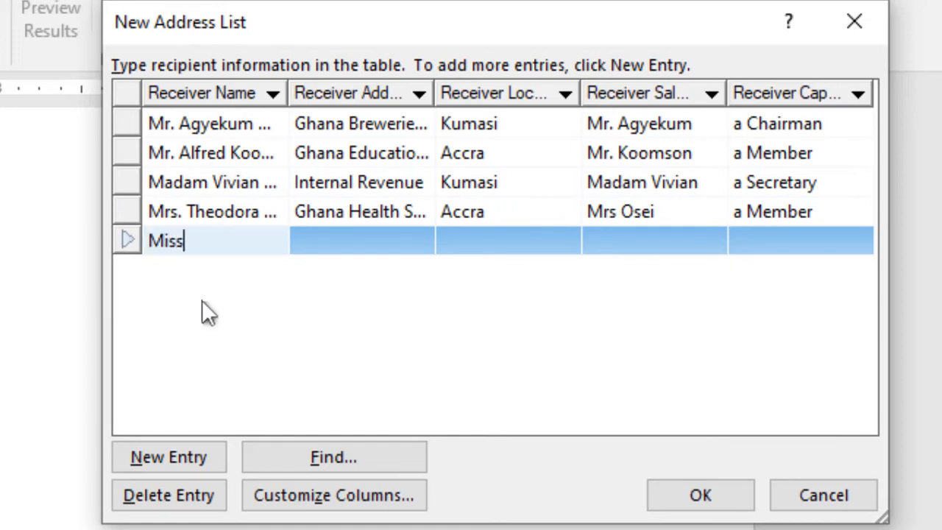
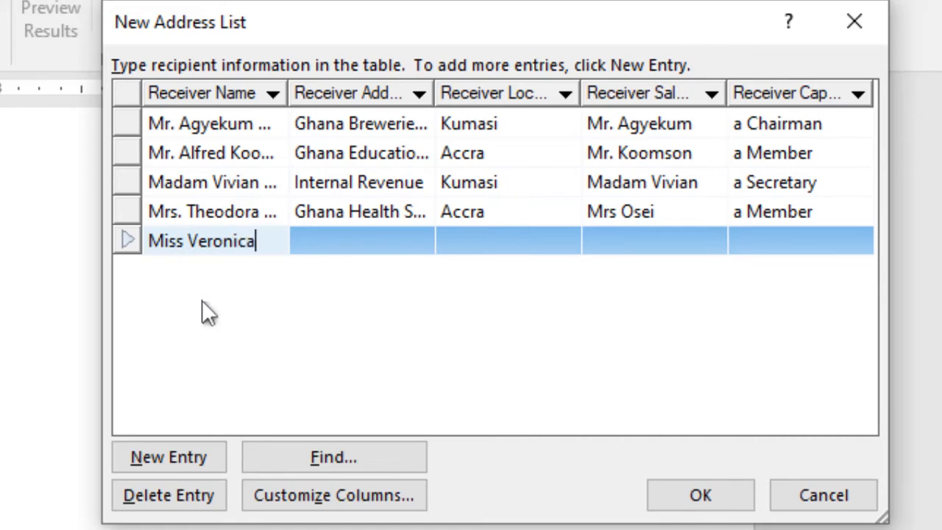
key("Tab")
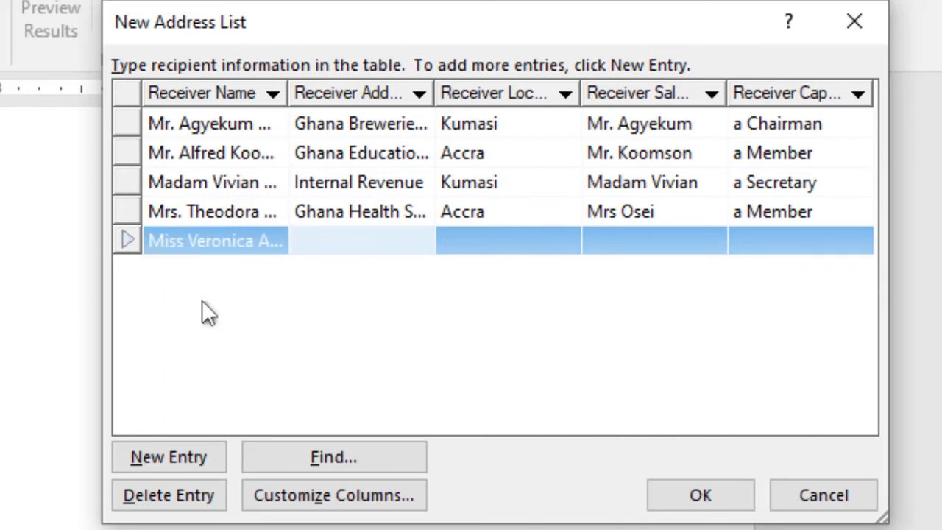
type("CHAG")
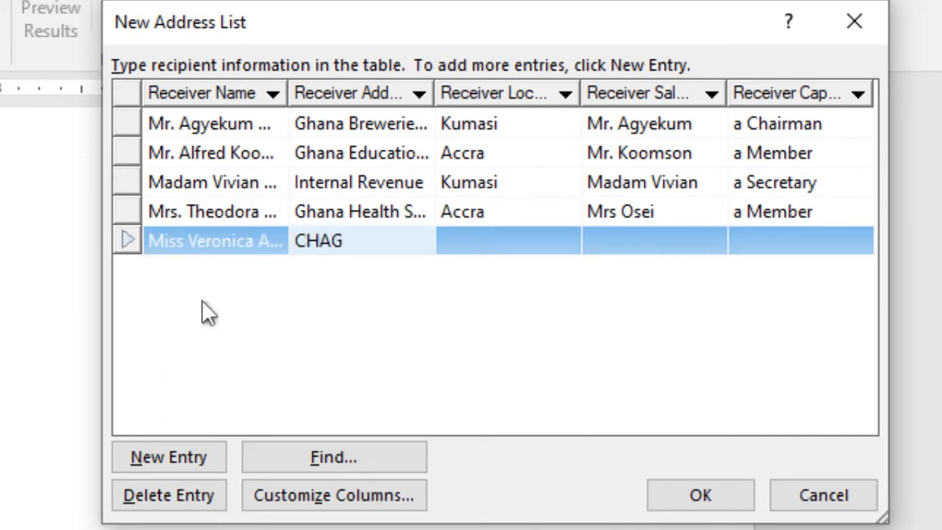
key("Tab")
type("Accra")
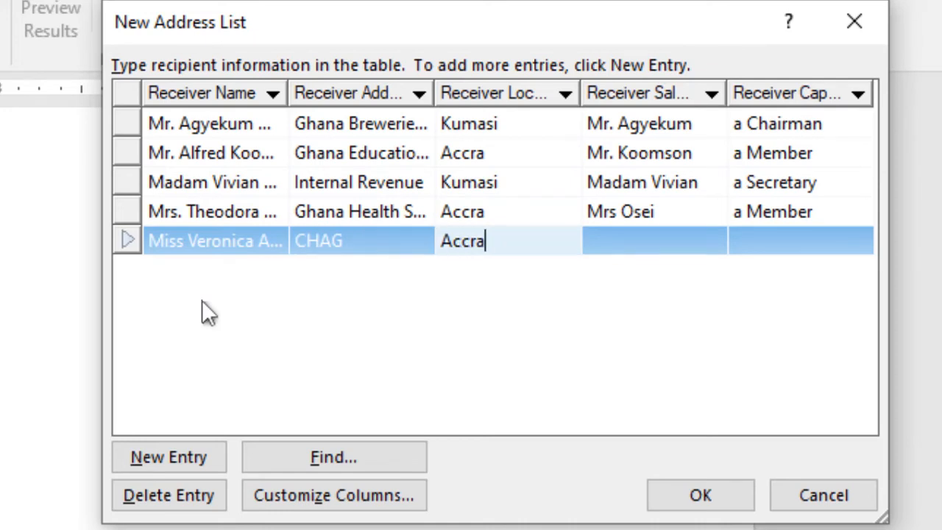
Fill in the fifth recipient's salutation and set the capacity to 'a Member'.
key("Tab")
type("Mis")
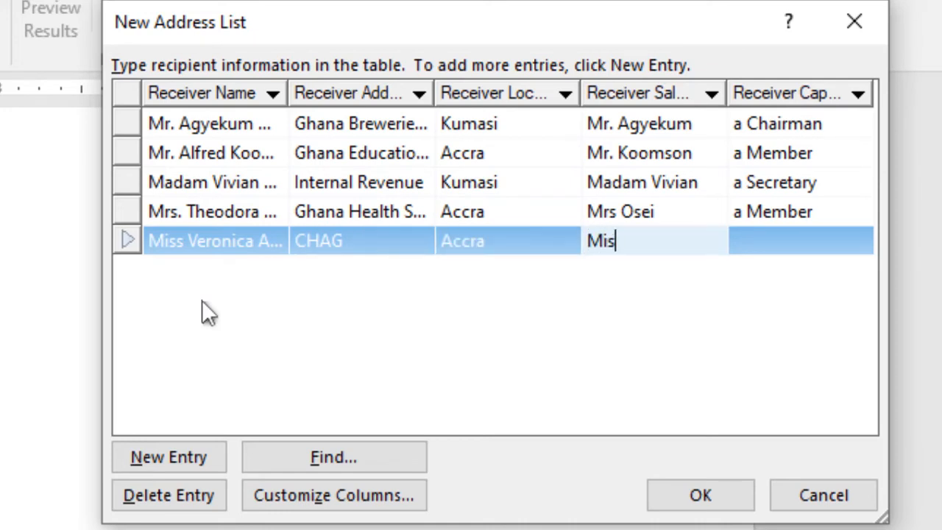
type("s Veronica")
key("Tab")
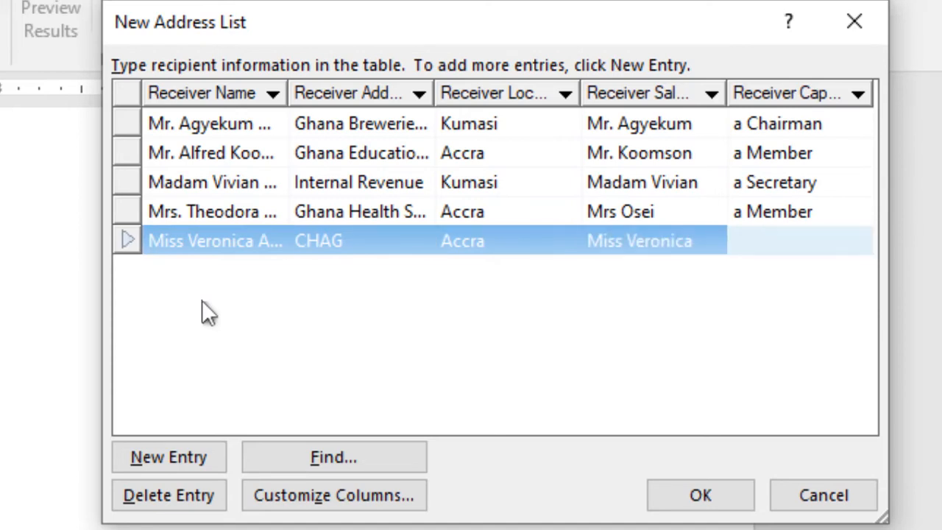
type("a member")
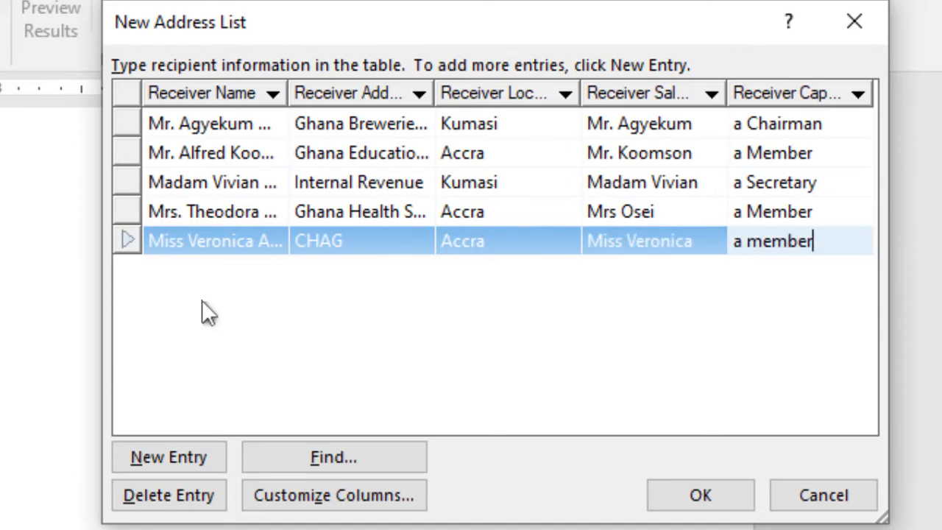
key("BackSpace")
key("BackSpace")
key("BackSpace")
key("BackSpace")
key("BackSpace")
key("BackSpace")
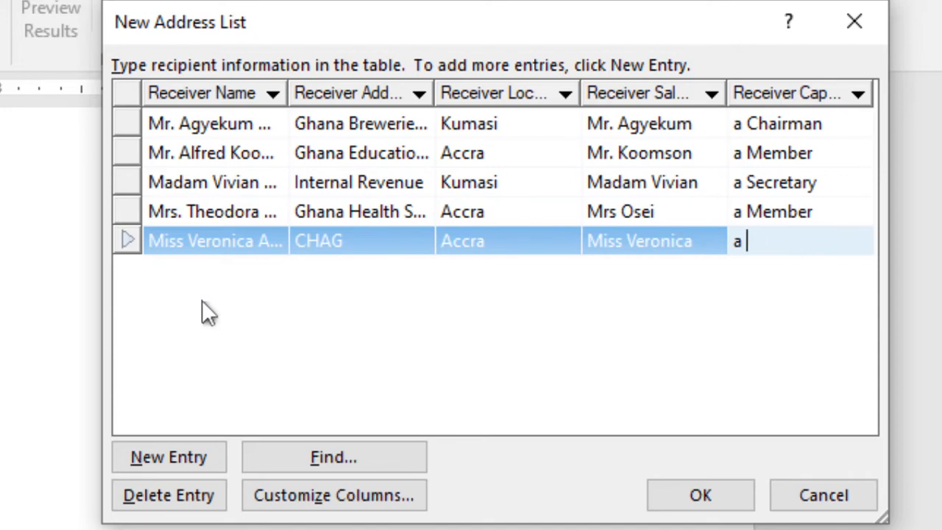
type("Member")
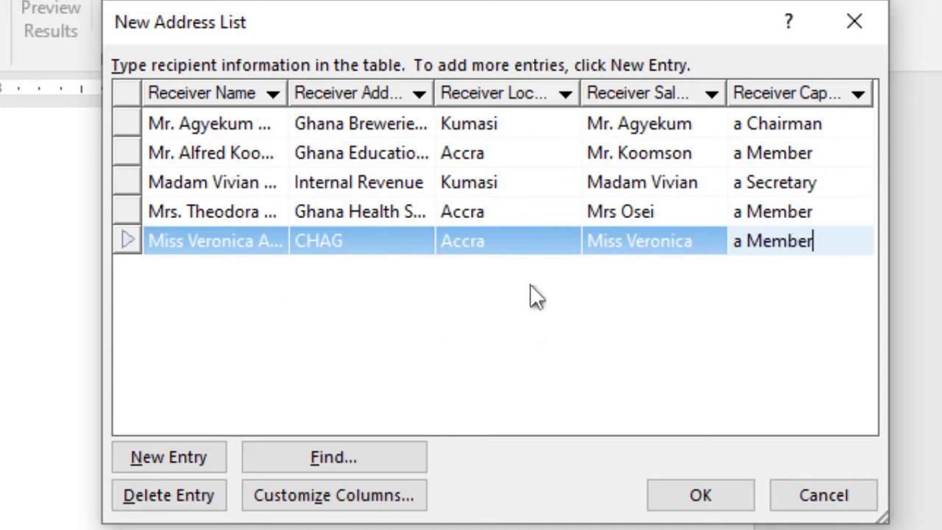
left_click_drag(577, 27, 533, 35)
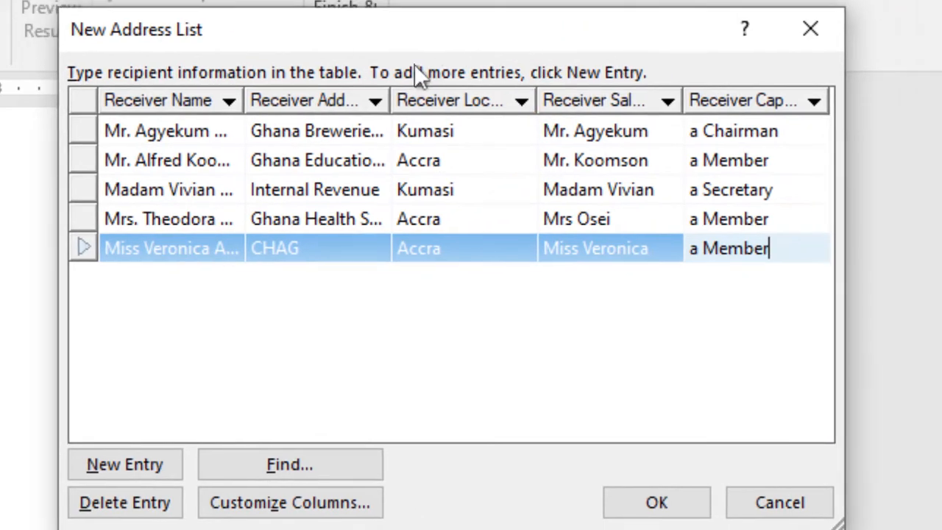
Accept the five-recipient list and save it to the Desktop as 'AGM Letters'.
left_click(646, 508)
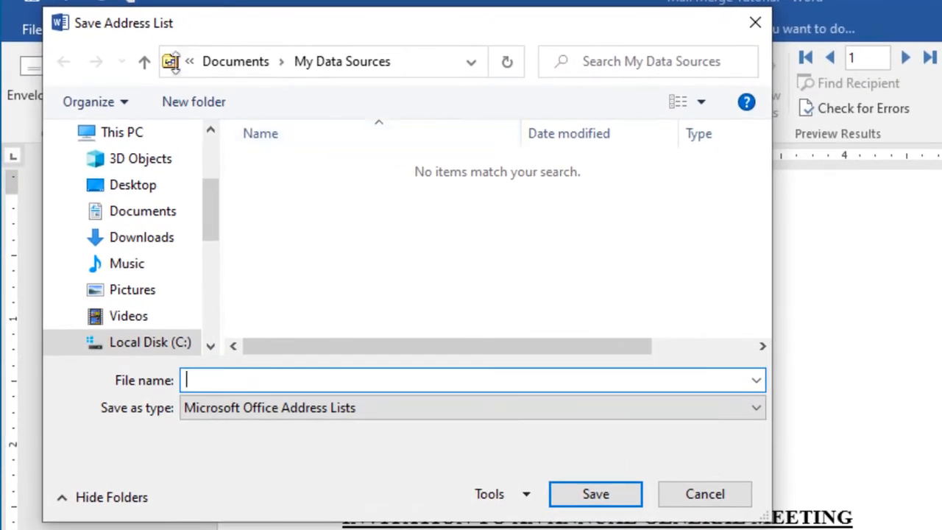
left_click_drag(337, 37, 462, 47)
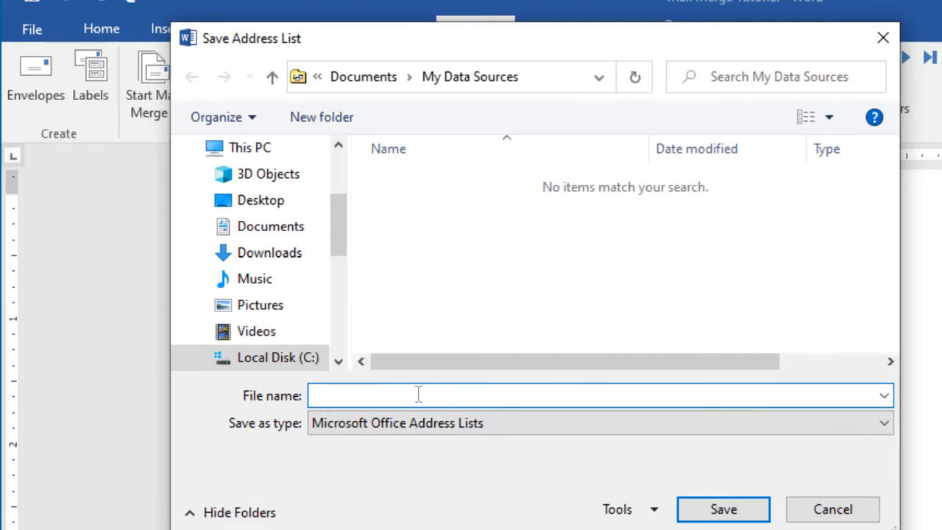
type("AGM LiSTR")
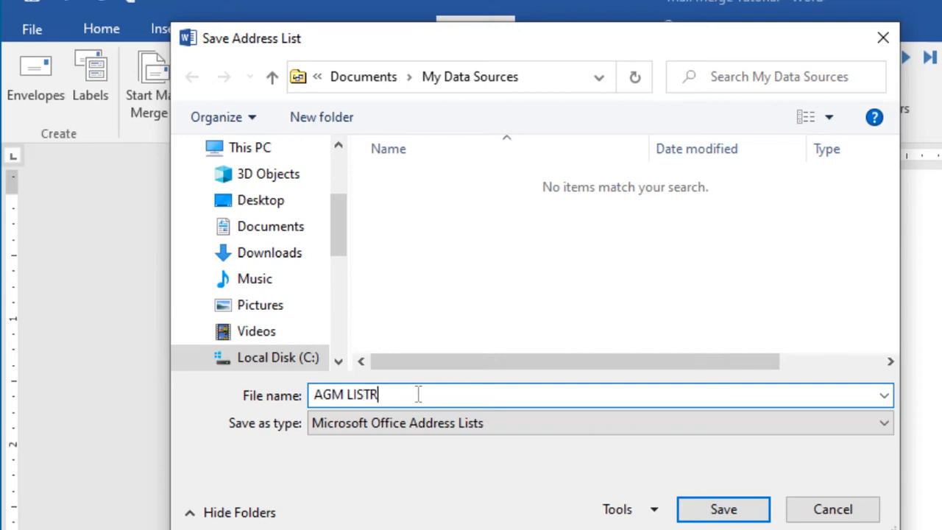
key("BackSpace")
key("BackSpace")
key("BackSpace")
key("BackSpace")
type("ist")
key("BackSpace")
key("BackSpace")
key("BackSpace")
key("BackSpace")
type("Letters")
left_click(270, 205)
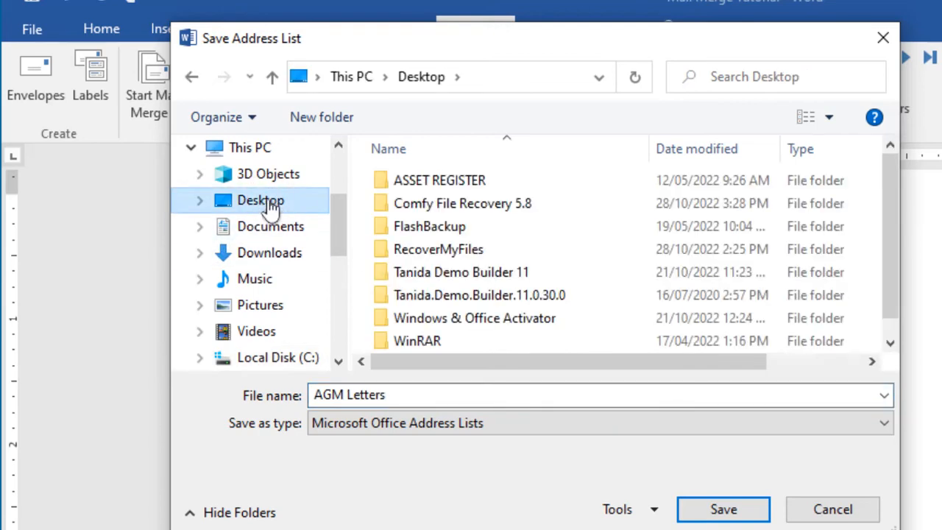
left_click(726, 512)
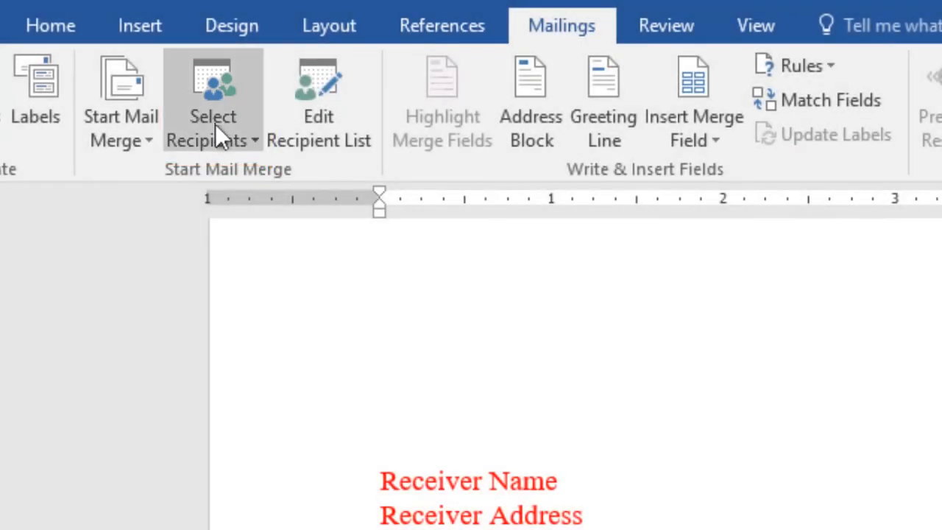
Use the existing AGM Letters list on the Desktop as the letter's recipients.
left_click(246, 136)
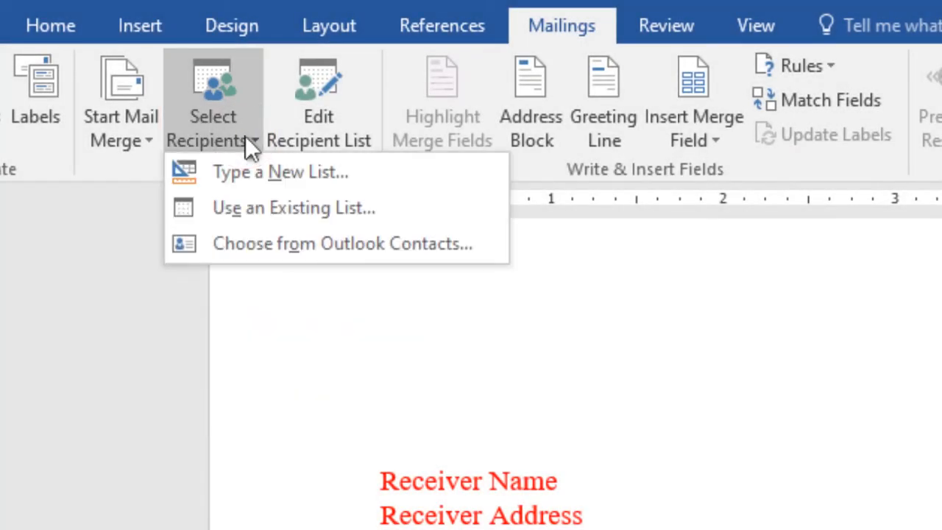
left_click(274, 207)
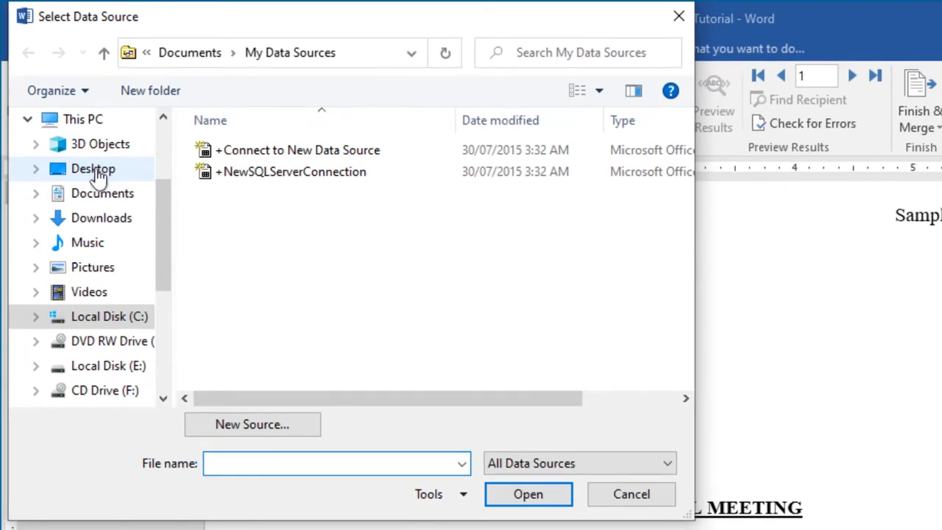
left_click(98, 177)
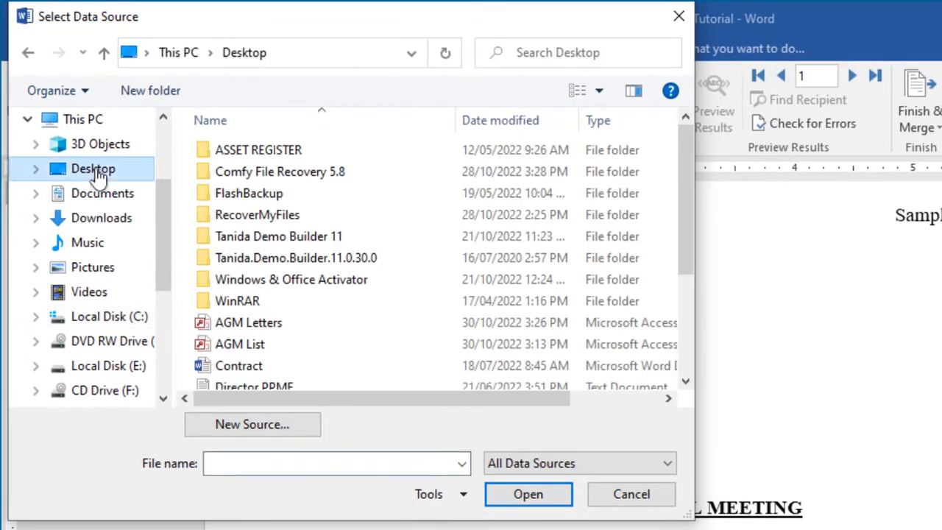
left_click(247, 331)
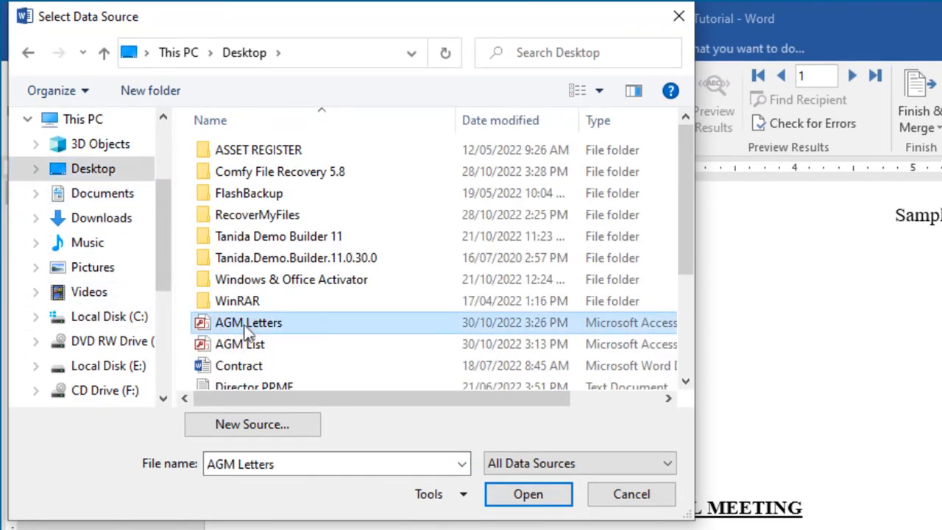
left_click(522, 496)
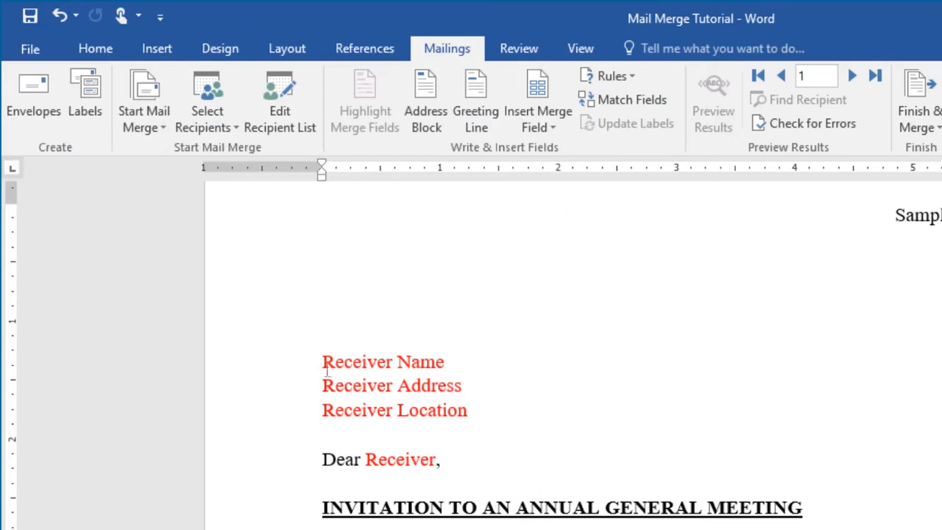
Swap the red receiver lines for Receiver_Name, Receiver_Address and Receiver_Location merge fields.
left_click_drag(321, 364, 447, 364)
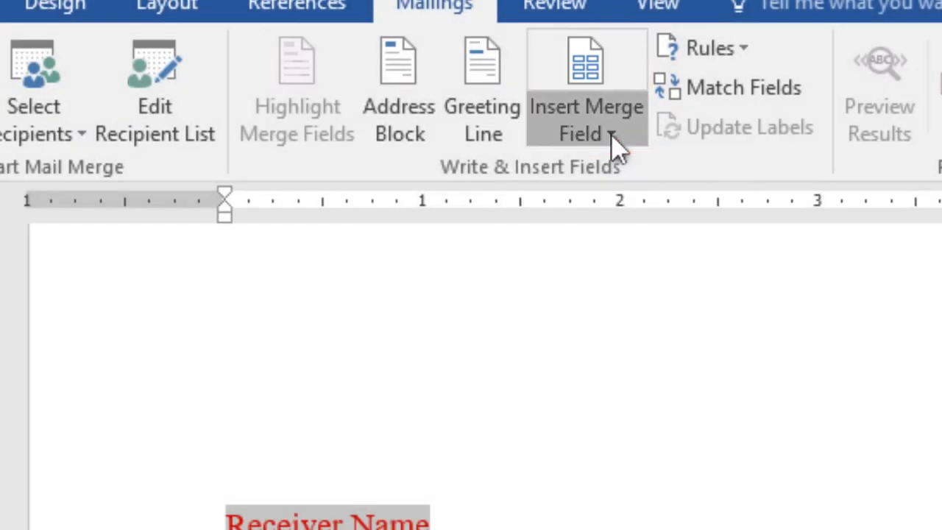
left_click(611, 139)
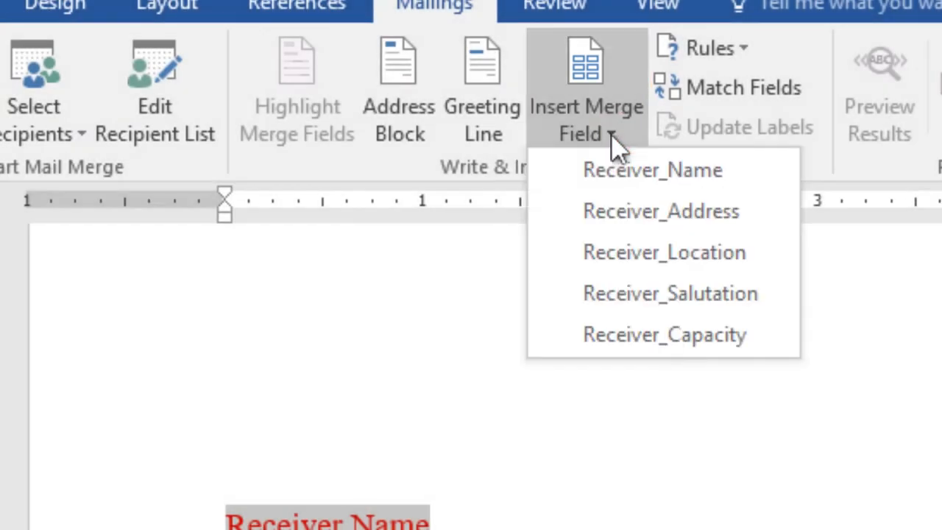
left_click(654, 185)
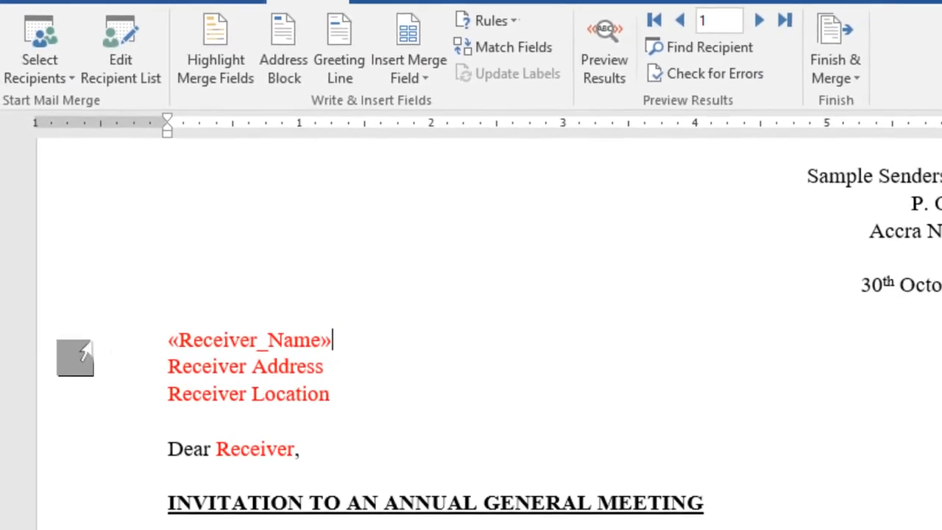
left_click_drag(156, 335, 295, 325)
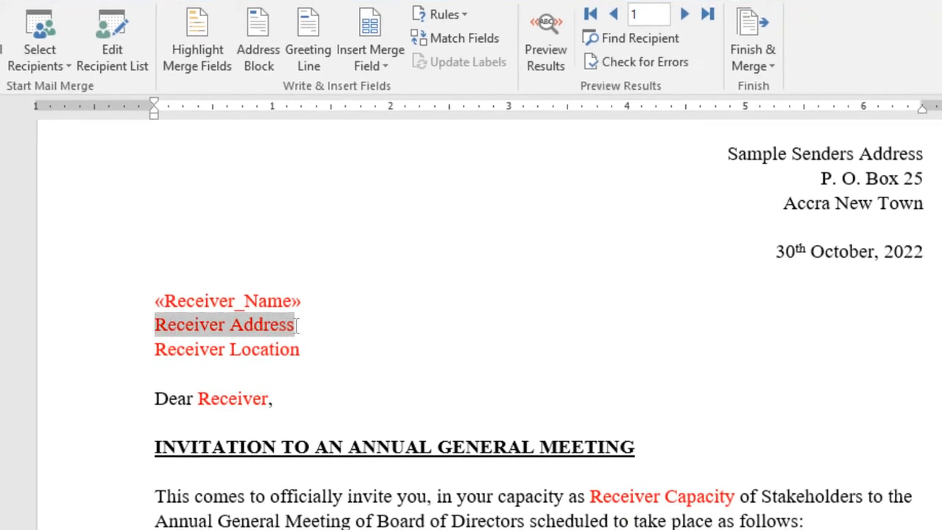
left_click(377, 66)
left_click(401, 112)
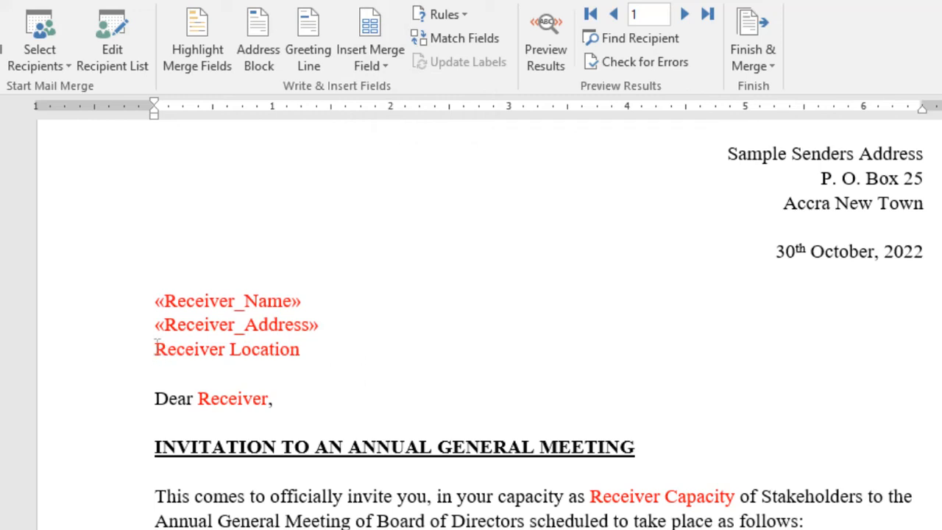
left_click_drag(155, 349, 297, 340)
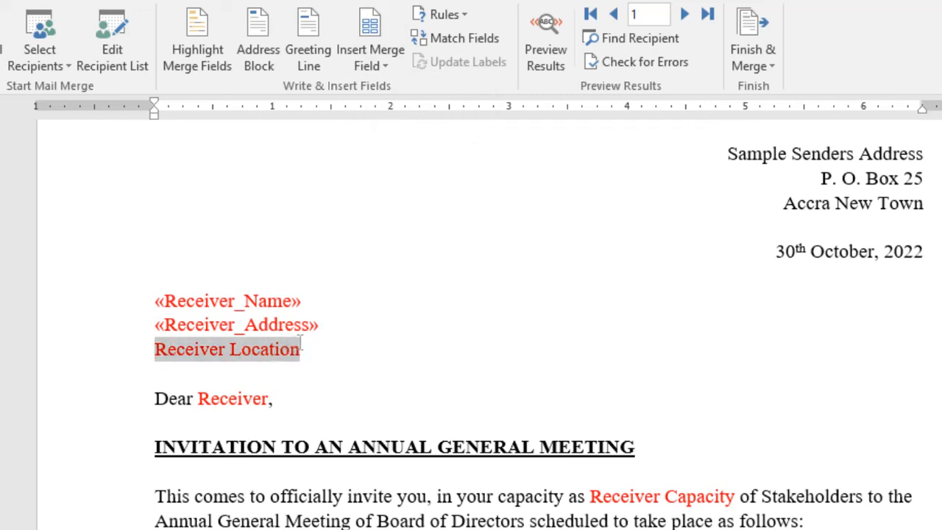
left_click(379, 66)
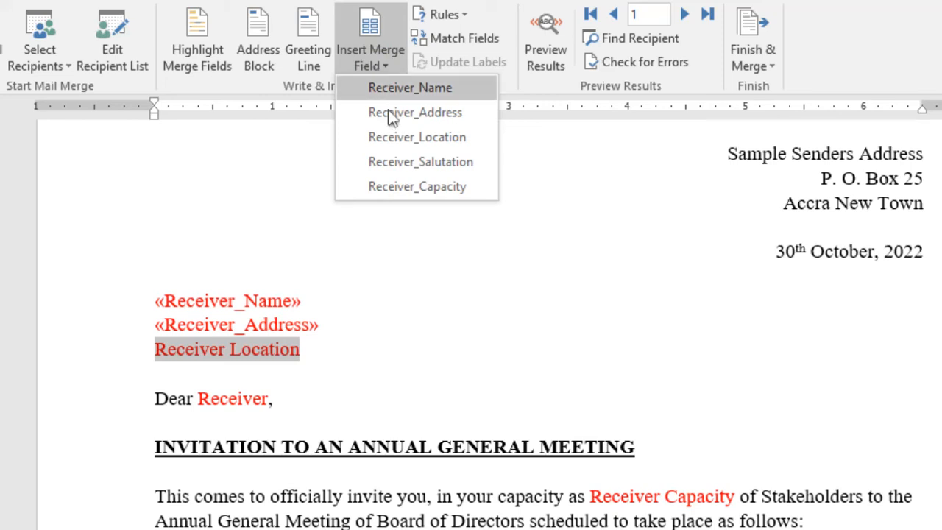
left_click(402, 142)
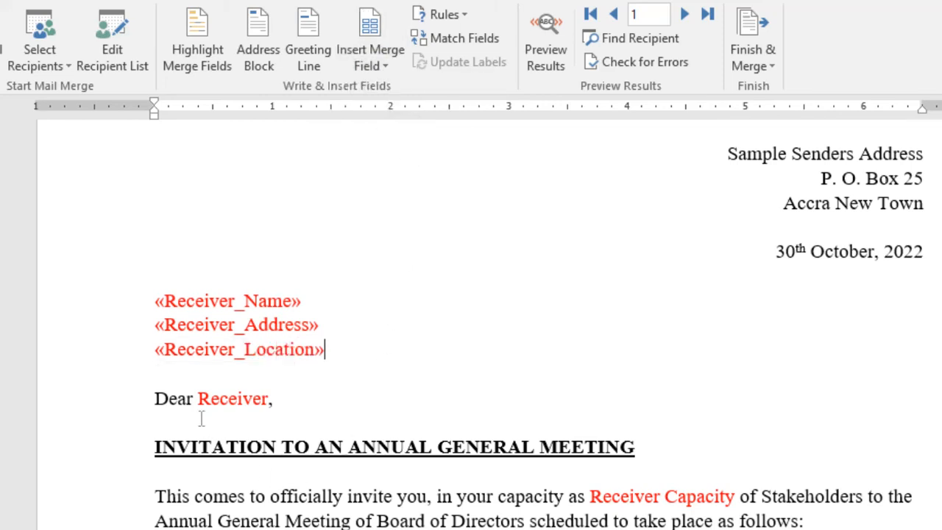
left_click_drag(197, 398, 269, 393)
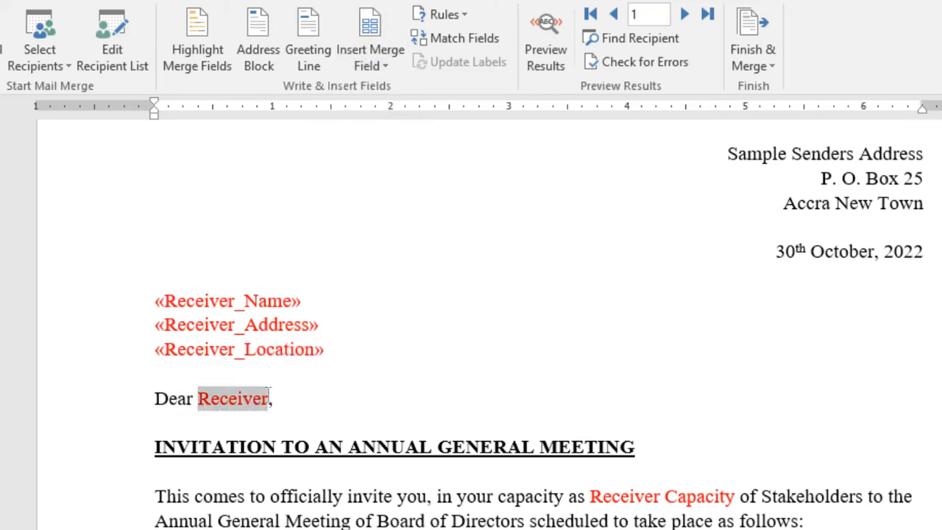
Insert Receiver_Salutation after Dear and Receiver_Capacity in the invitation sentence, then preview results.
left_click(377, 66)
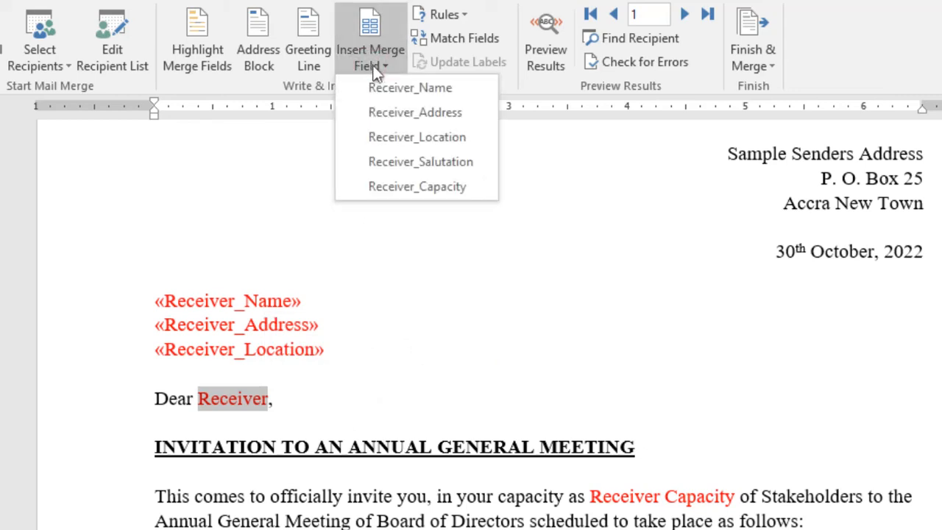
left_click(412, 162)
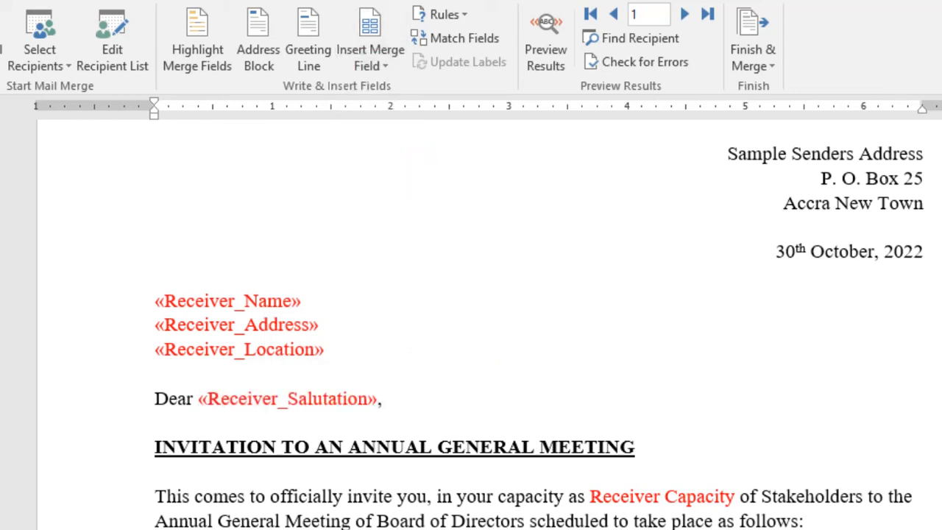
left_click_drag(590, 497, 739, 498)
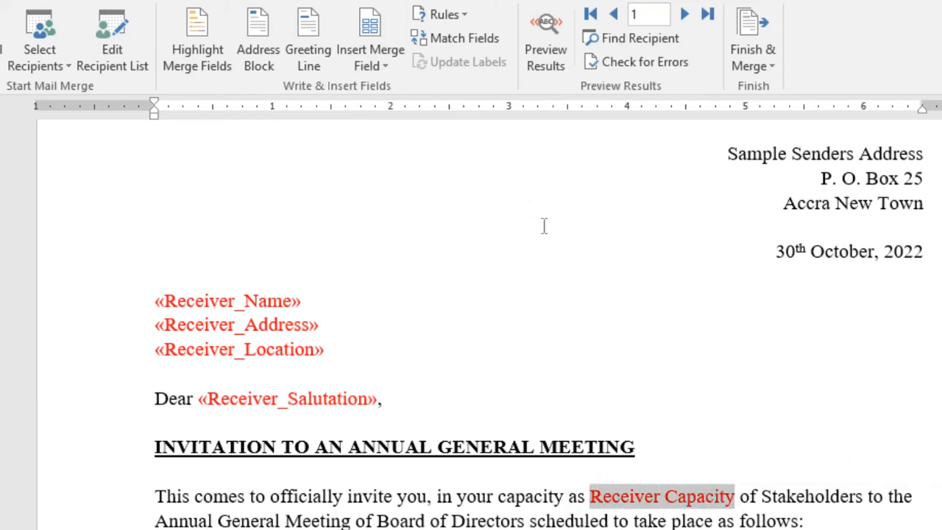
left_click(374, 62)
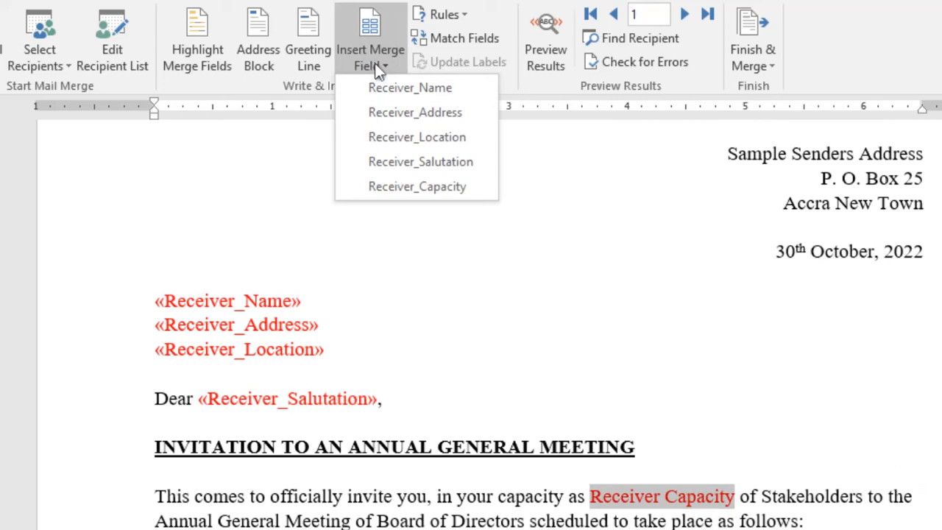
left_click(410, 186)
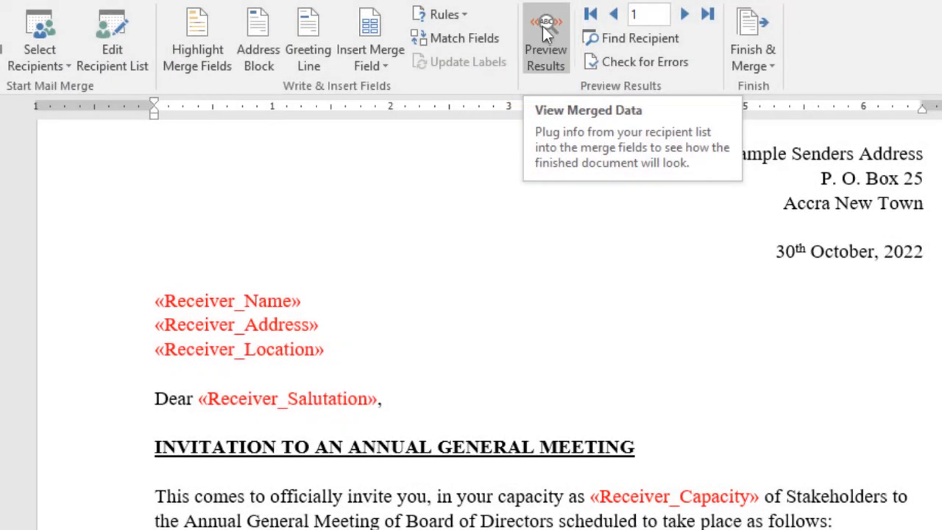
left_click(545, 25)
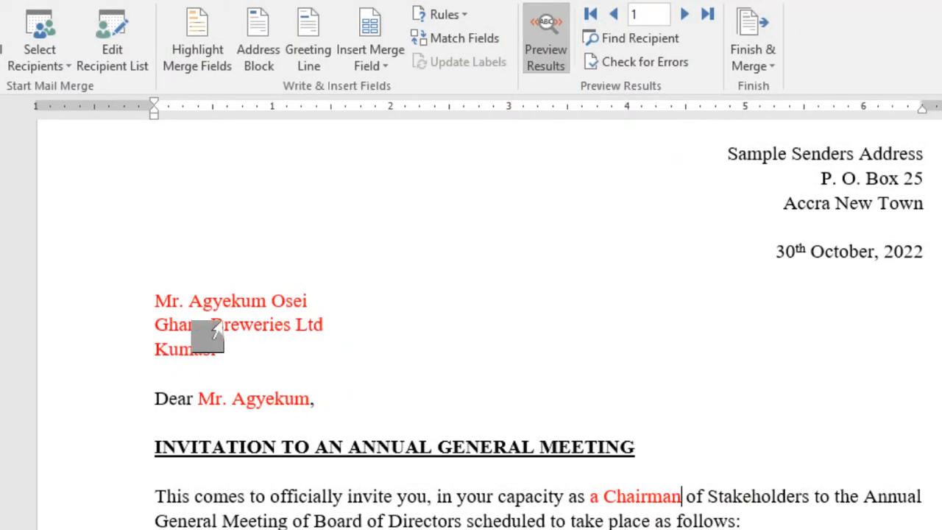